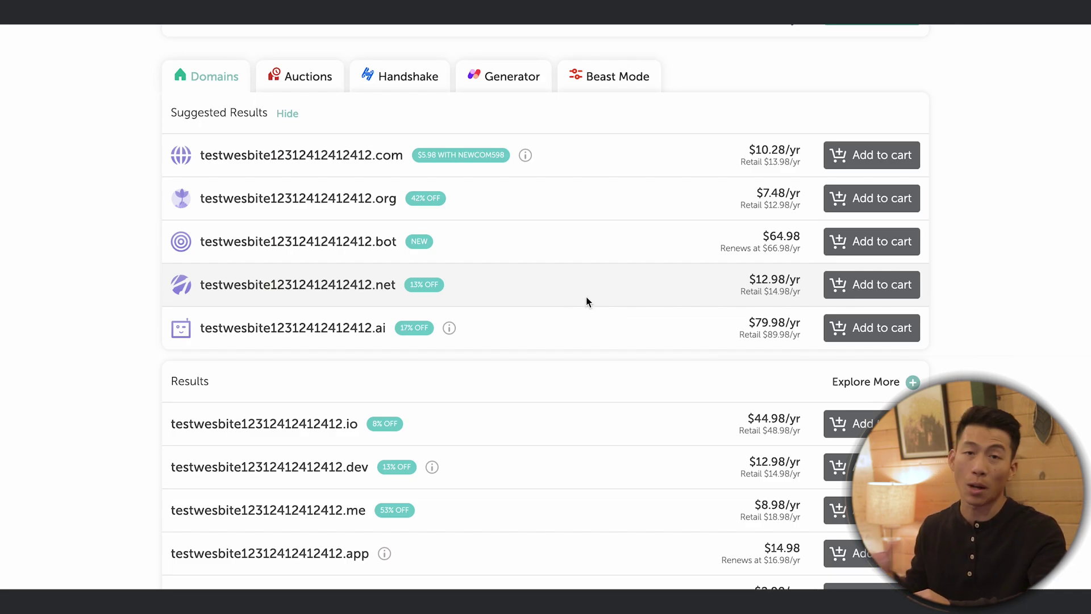
Step: Check the availability of militaryblog.com and look through the alternative domain extensions and their prices
scroll(625, 293, "up", 4)
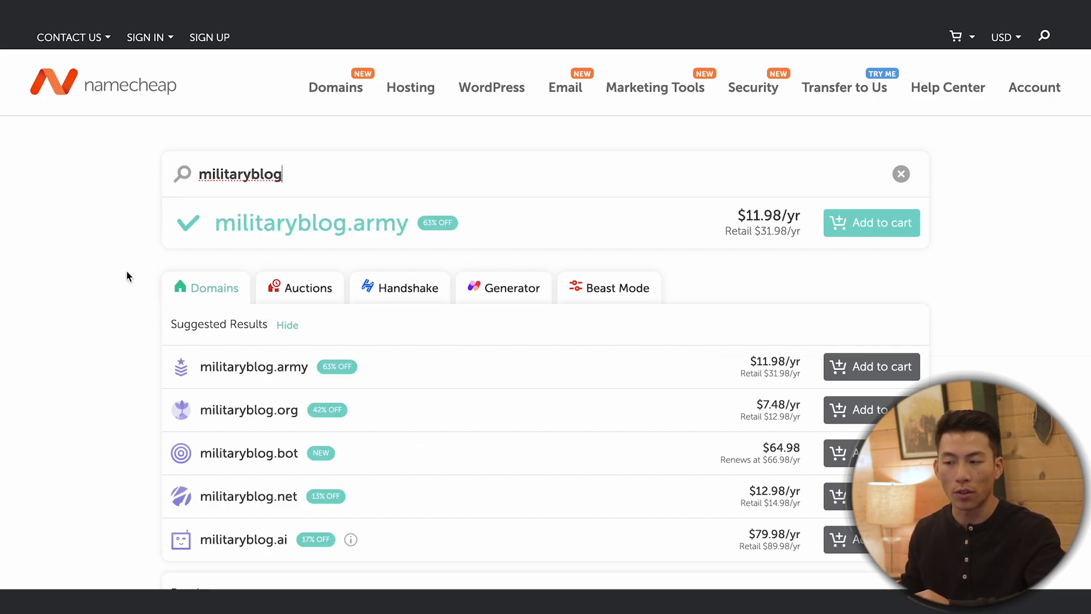
type(".com")
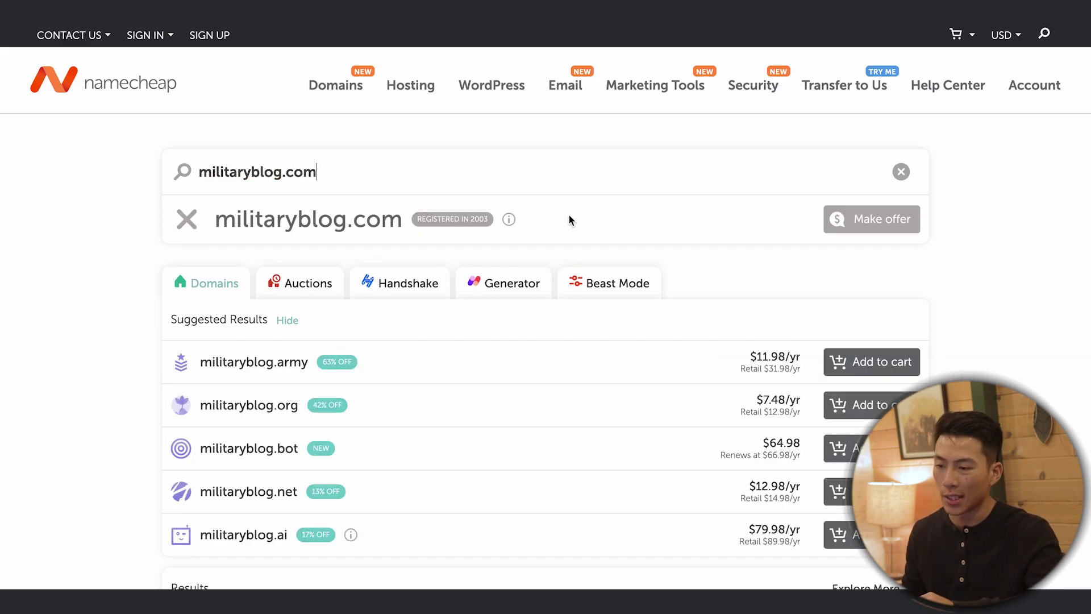
mouse_move(484, 230)
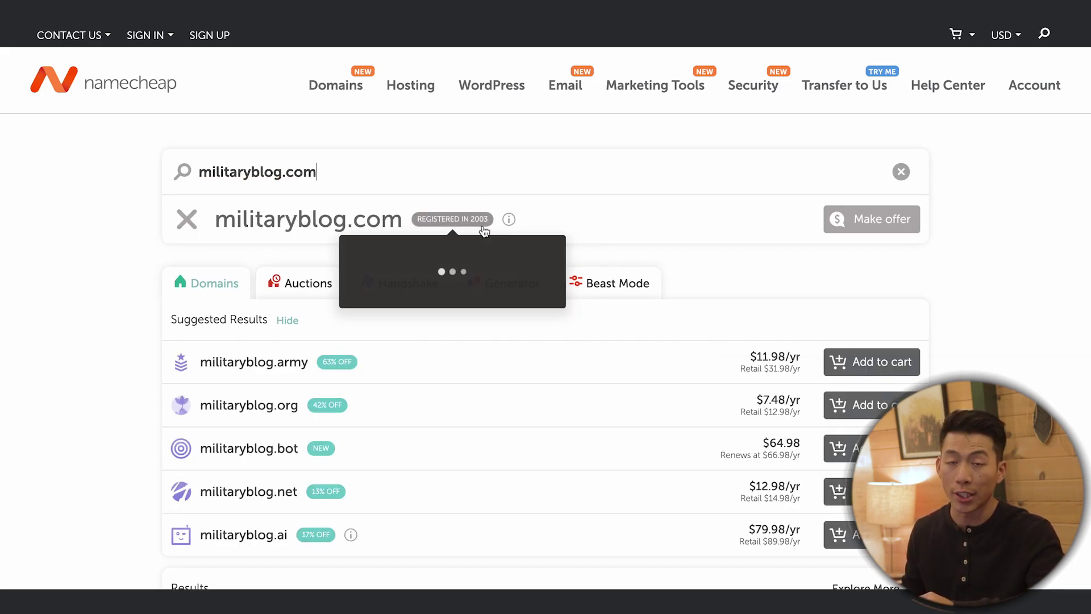
scroll(116, 413, "down", 4)
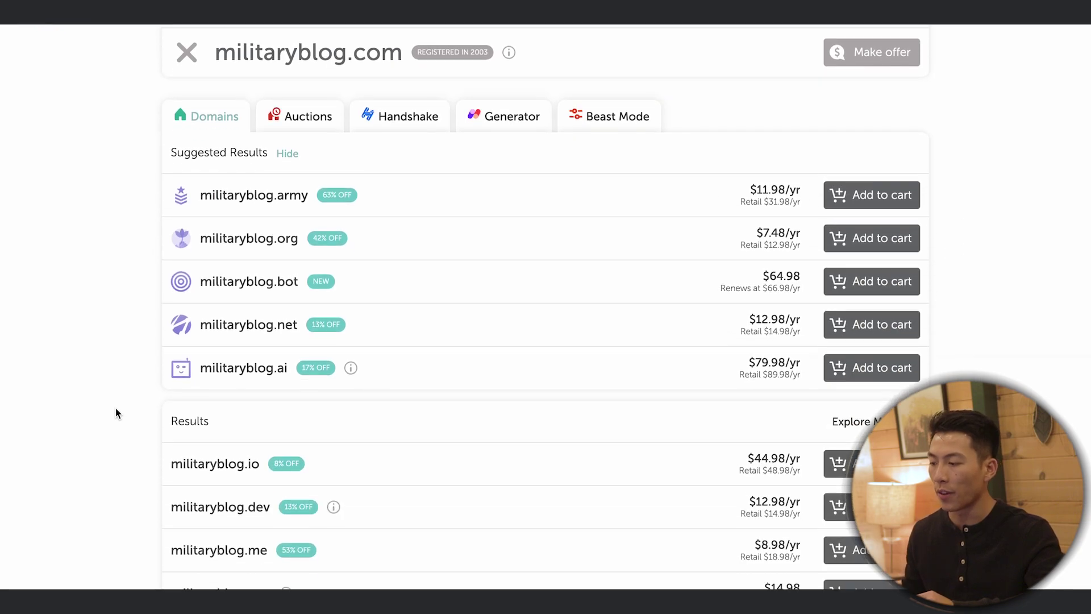
scroll(116, 413, "down", 10)
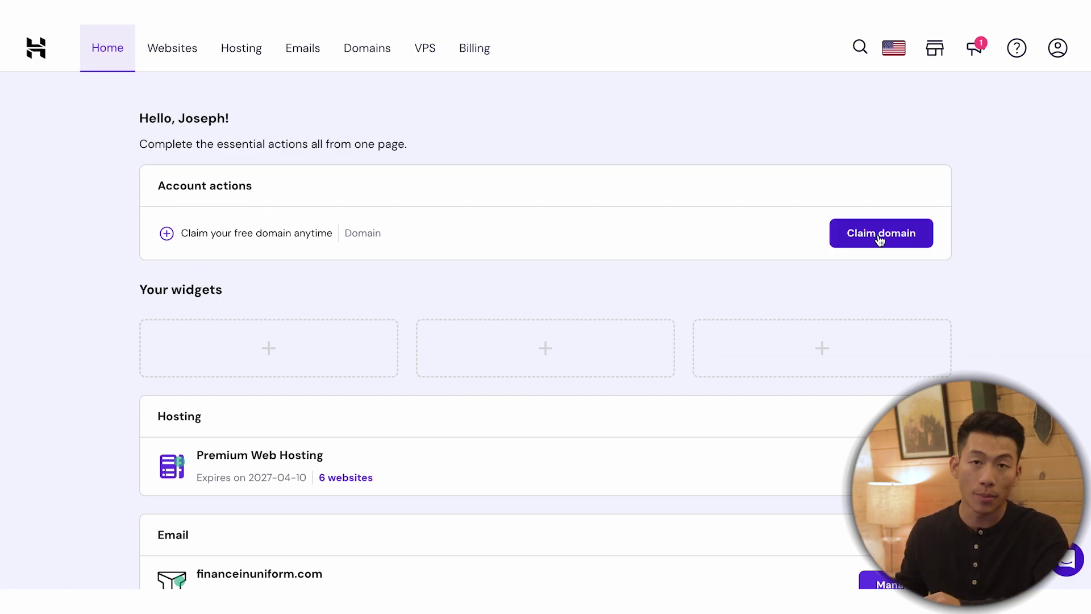
Step: In Hostinger, create a new site with Hostinger Website Builder, having AI generate a Blog about how to create websites for military members
scroll(233, 328, "down", 2)
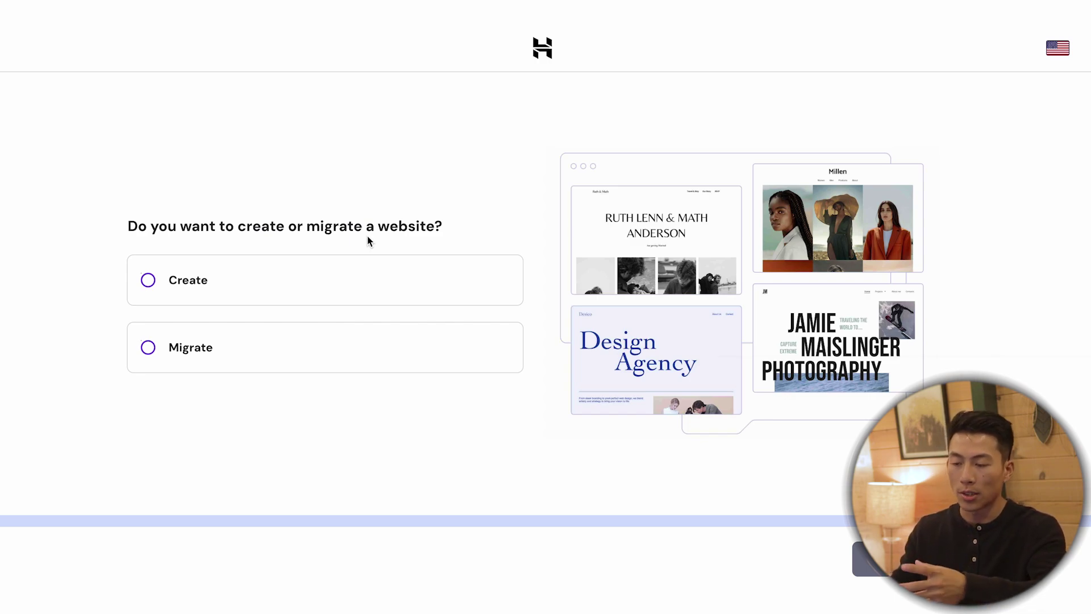
left_click(341, 280)
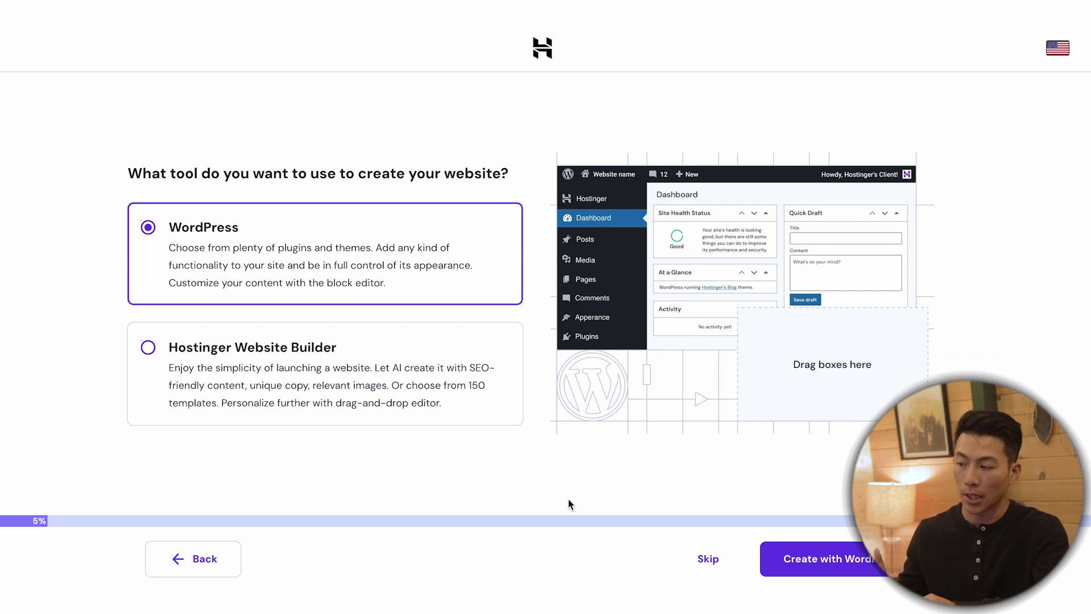
left_click(493, 420)
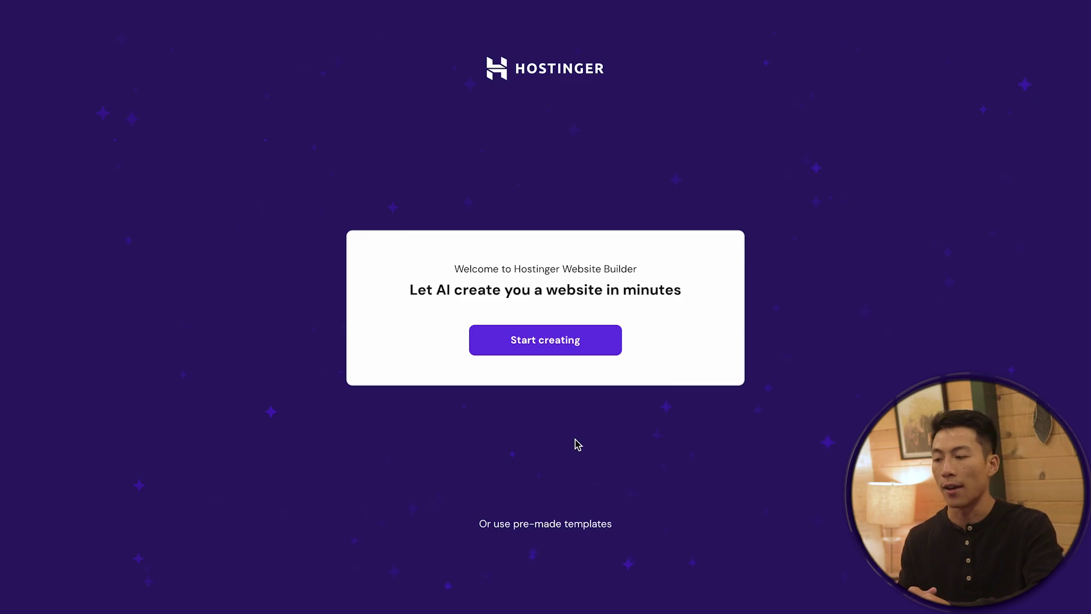
left_click(596, 352)
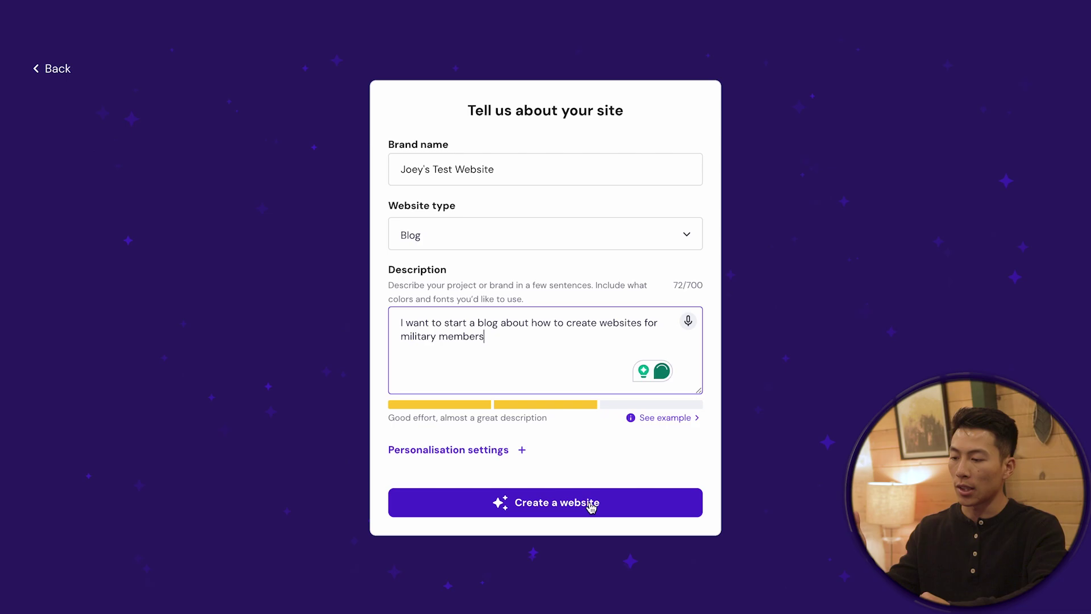
left_click(609, 506)
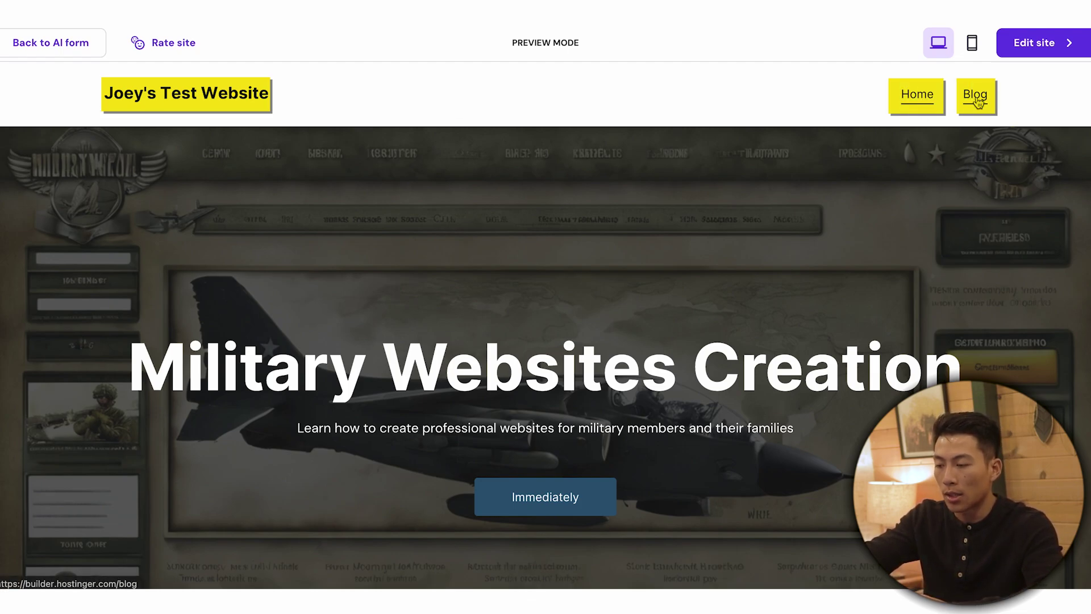
Step: Look through the generated home page in the desktop preview, from the header to the contact form and footer
scroll(605, 300, "down", 1)
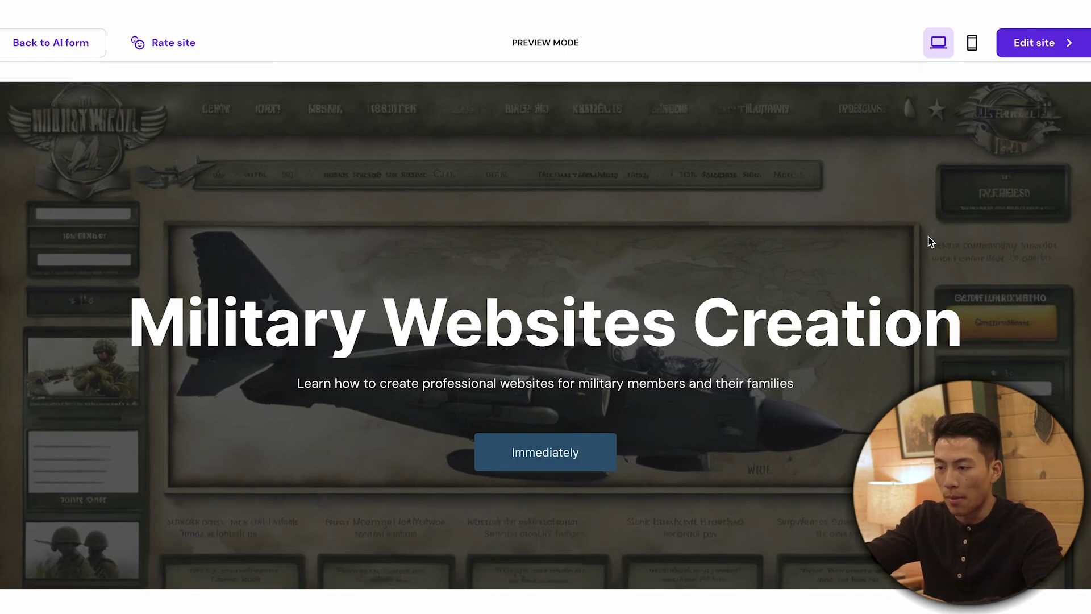
scroll(973, 301, "down", 10)
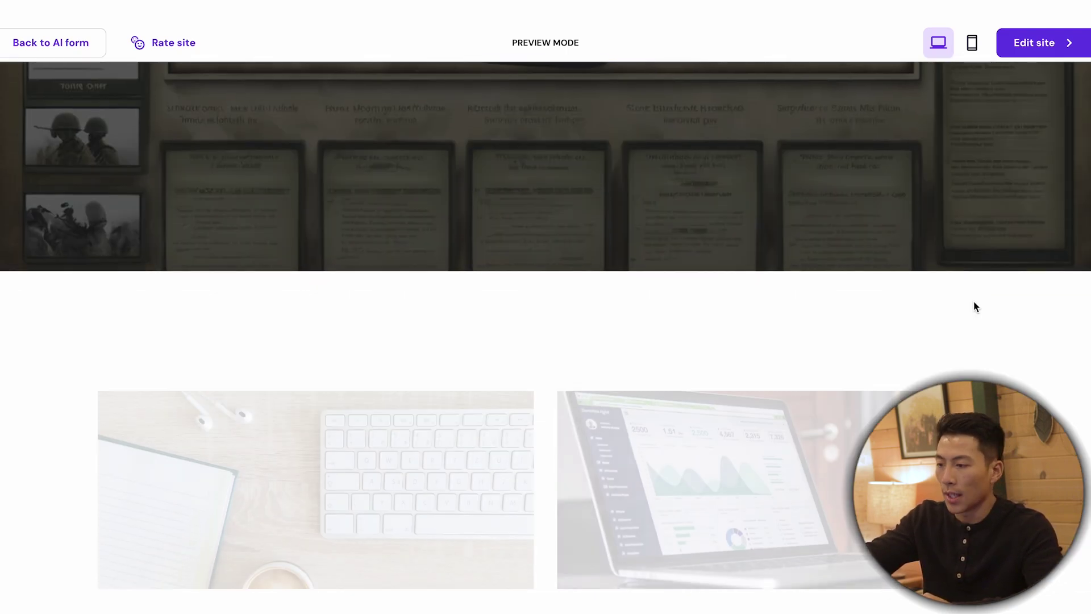
scroll(974, 307, "down", 15)
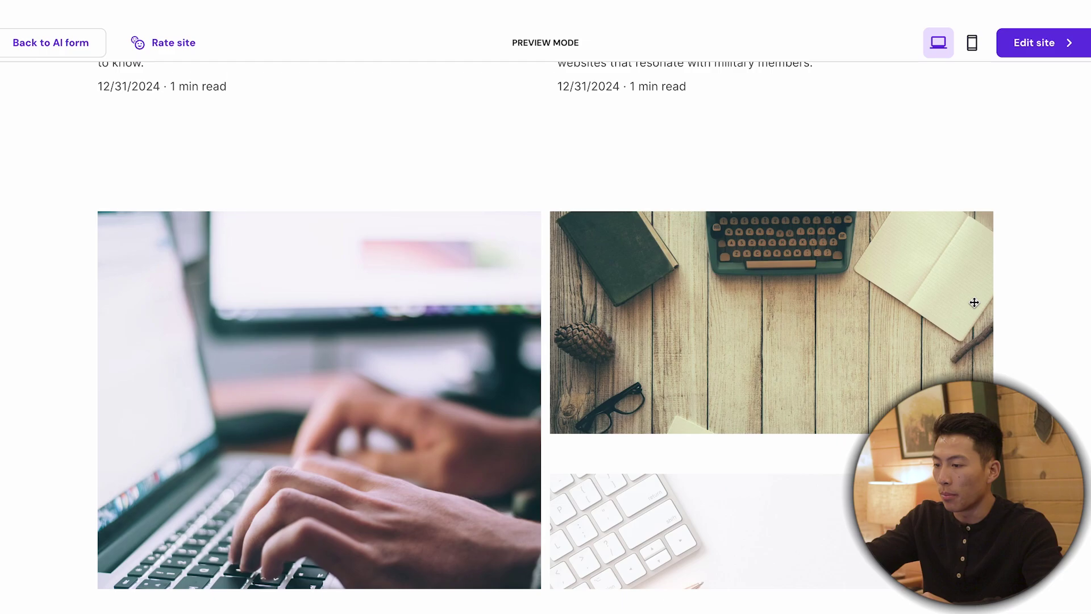
scroll(974, 304, "down", 2)
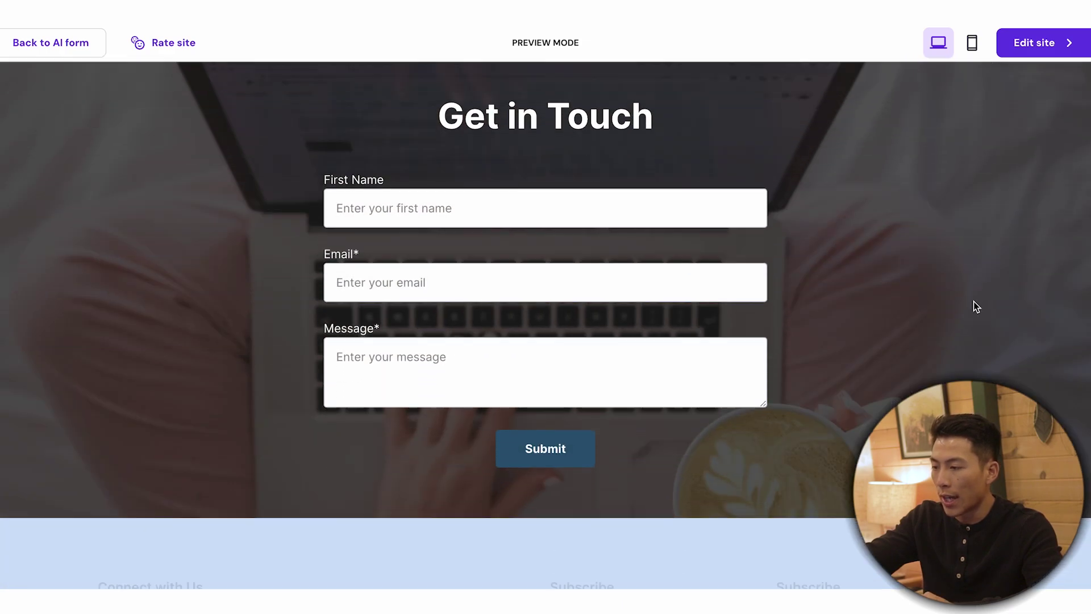
scroll(640, 442, "down", 3)
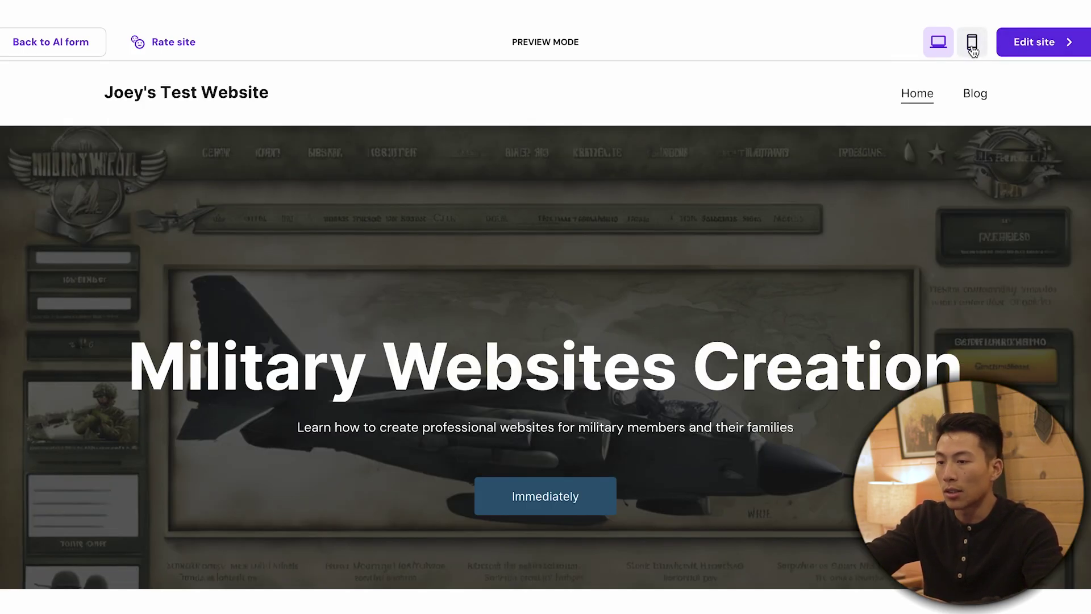
Step: Inspect the home page in the mobile preview, and return to the desktop preview to look over its content again
left_click(973, 50)
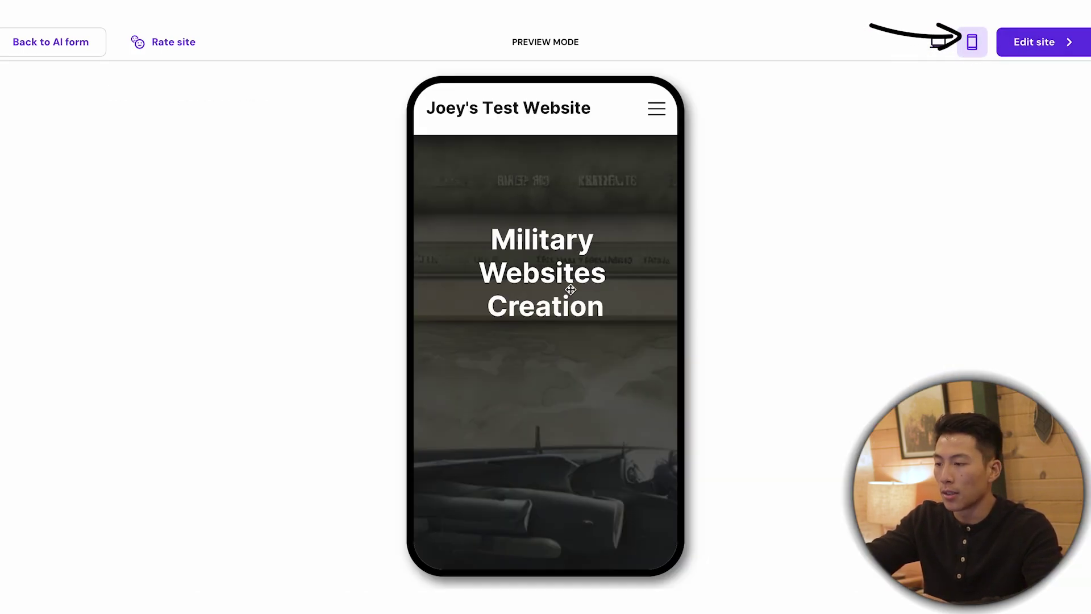
scroll(557, 387, "down", 6)
scroll(556, 387, "down", 15)
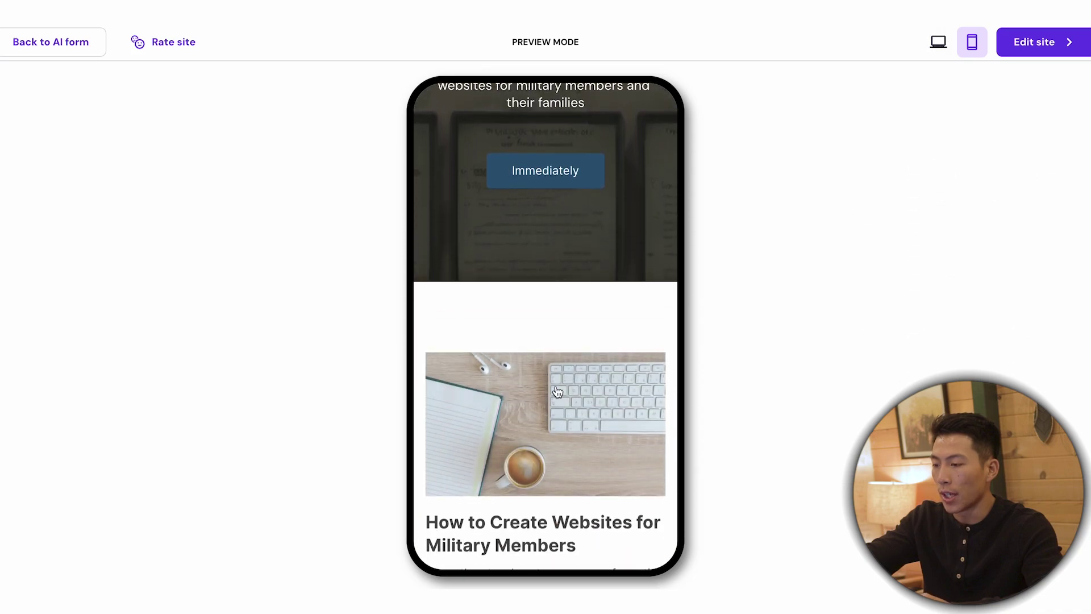
scroll(556, 387, "down", 15)
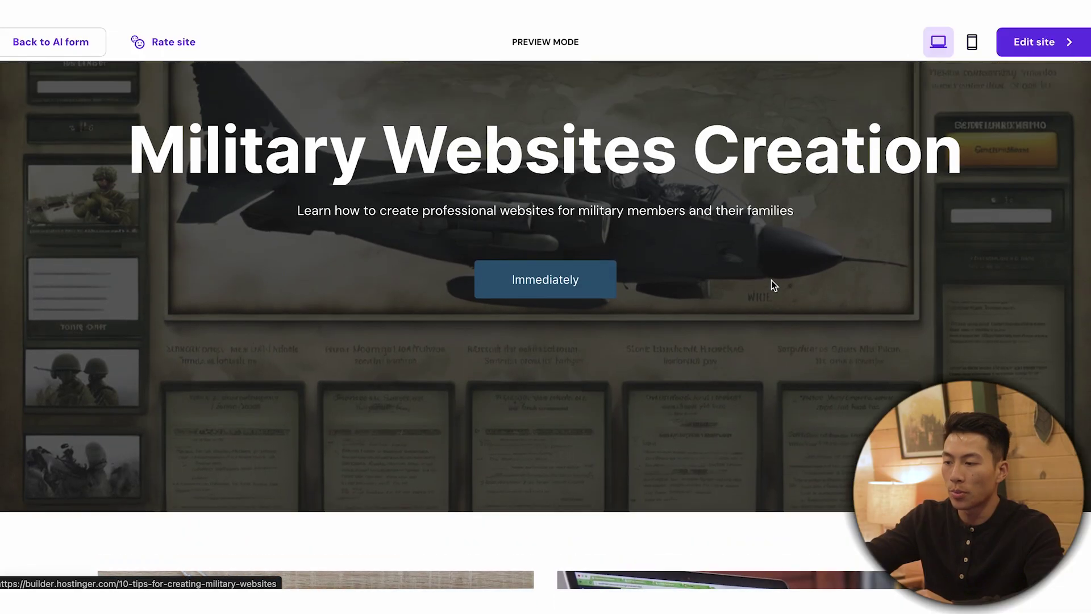
scroll(772, 281, "up", 4)
scroll(772, 281, "down", 5)
scroll(771, 280, "down", 9)
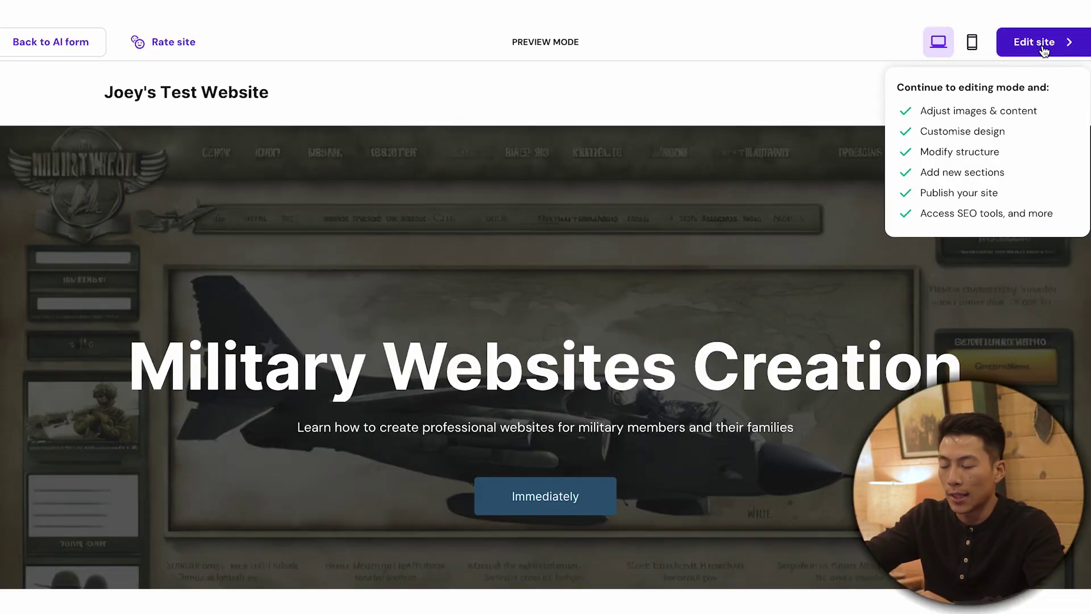
Step: Open the site for editing and replace the hero heading with the owner's first name in possessive form followed by "Blog"
left_click(1044, 51)
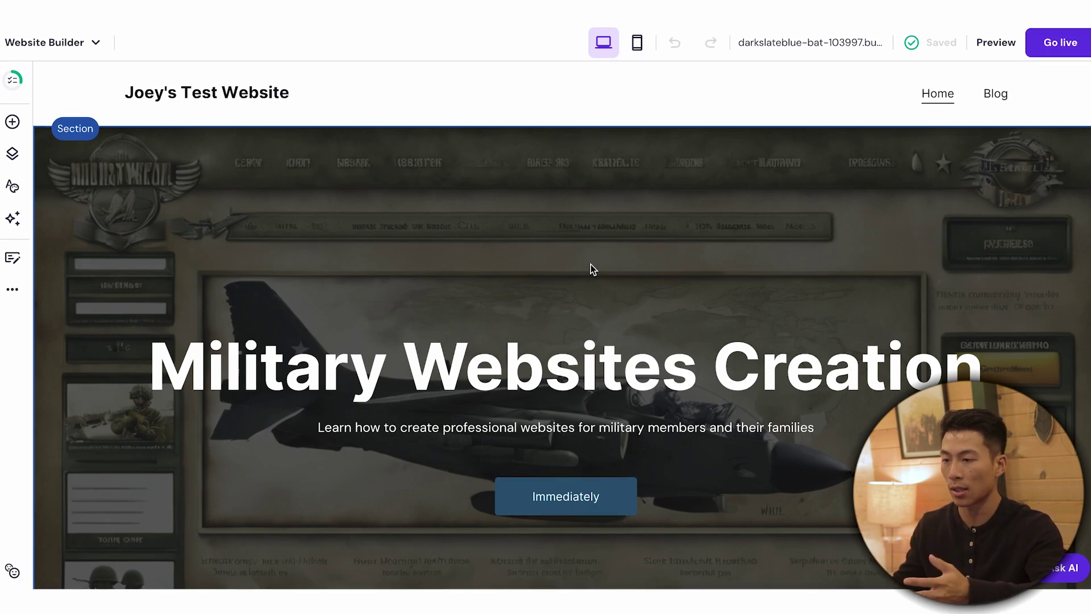
left_click(560, 366)
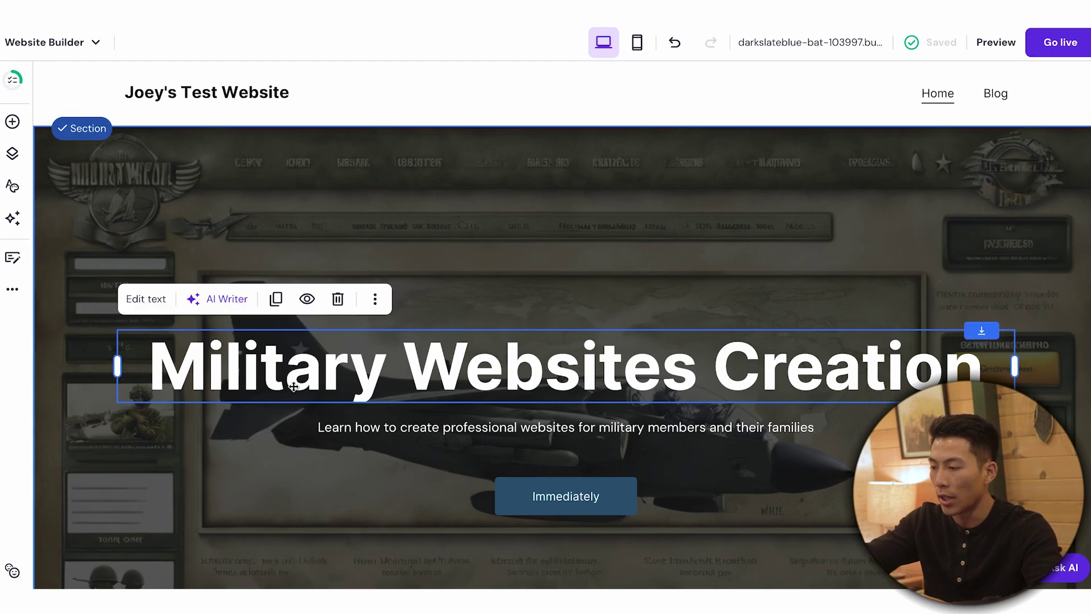
left_click(146, 299)
key("ctrl+a")
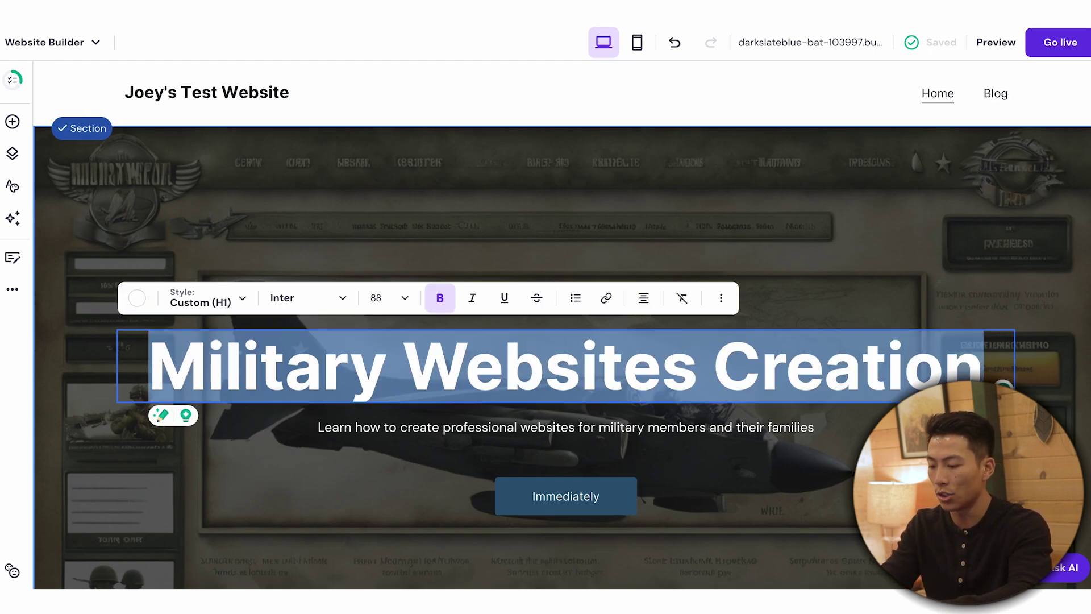
type("Joey's Blog")
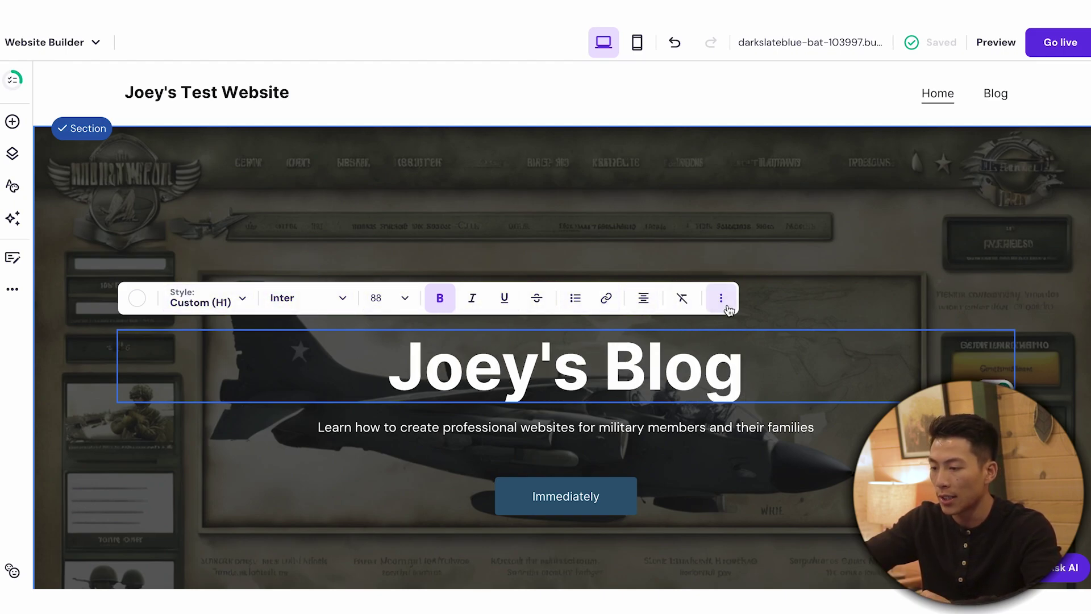
key("Escape")
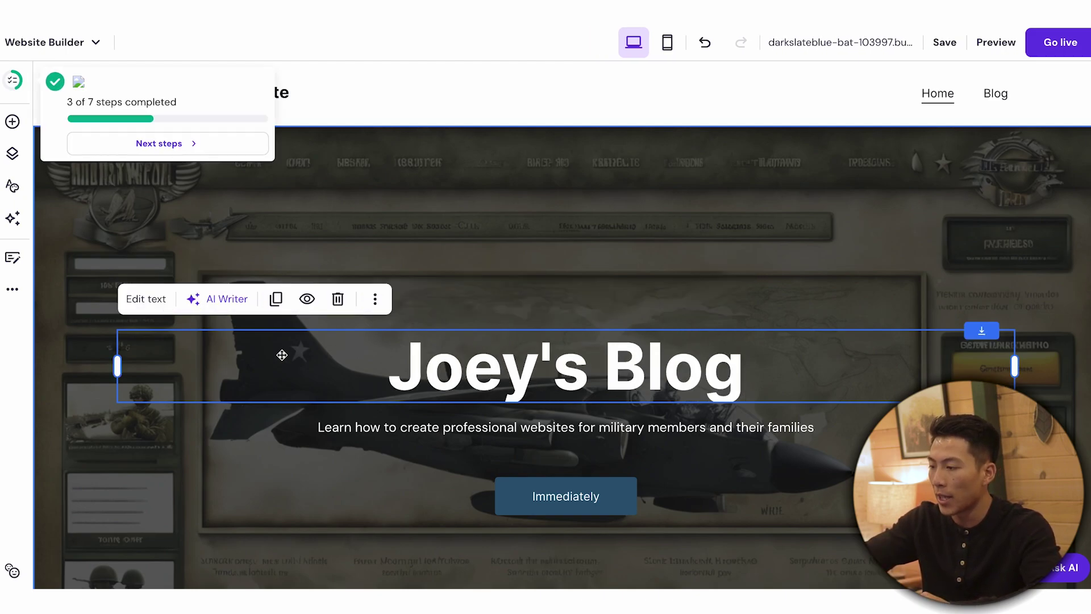
Step: View the AI Writer options for the hero heading and close them without generating text
left_click(226, 307)
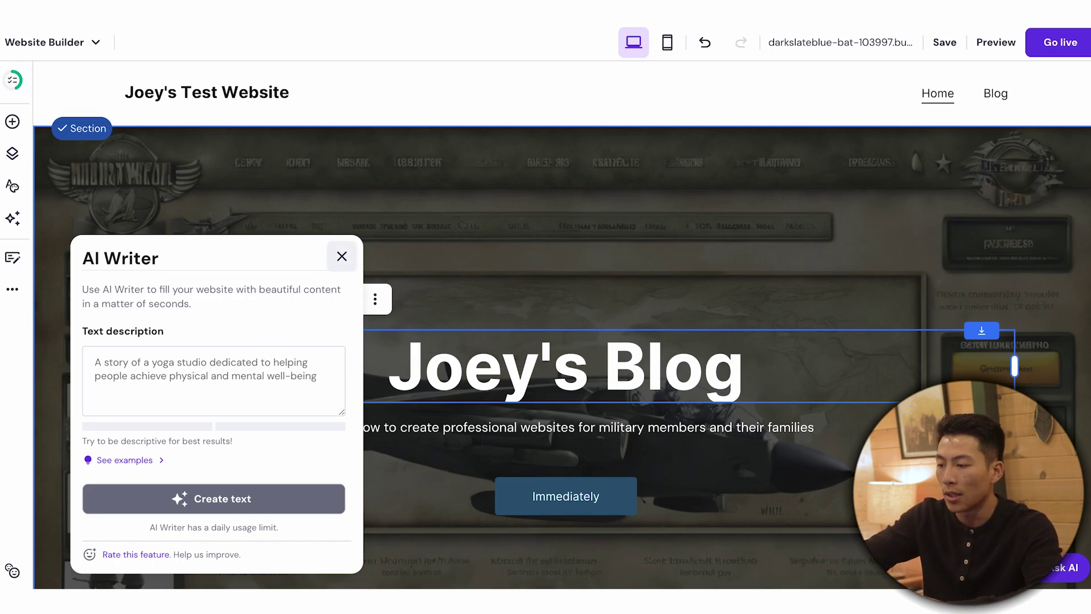
left_click(341, 256)
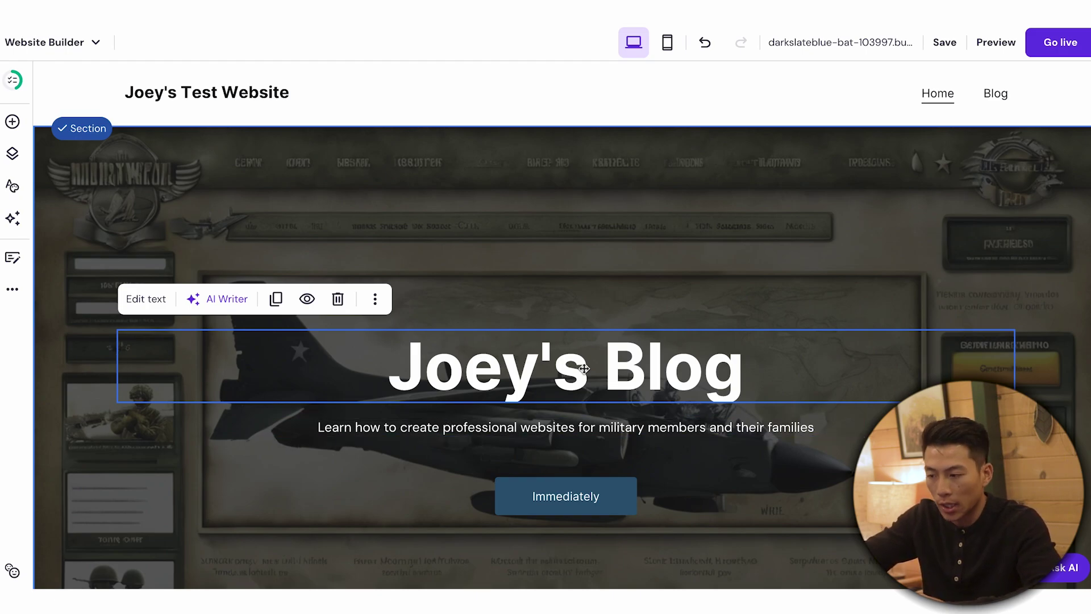
Step: Nudge the hero heading slightly upward and narrow its text box evenly on both sides
mouse_move(584, 369)
left_mouse_down()
mouse_move(580, 327)
mouse_move(548, 332)
mouse_move(575, 380)
left_mouse_up()
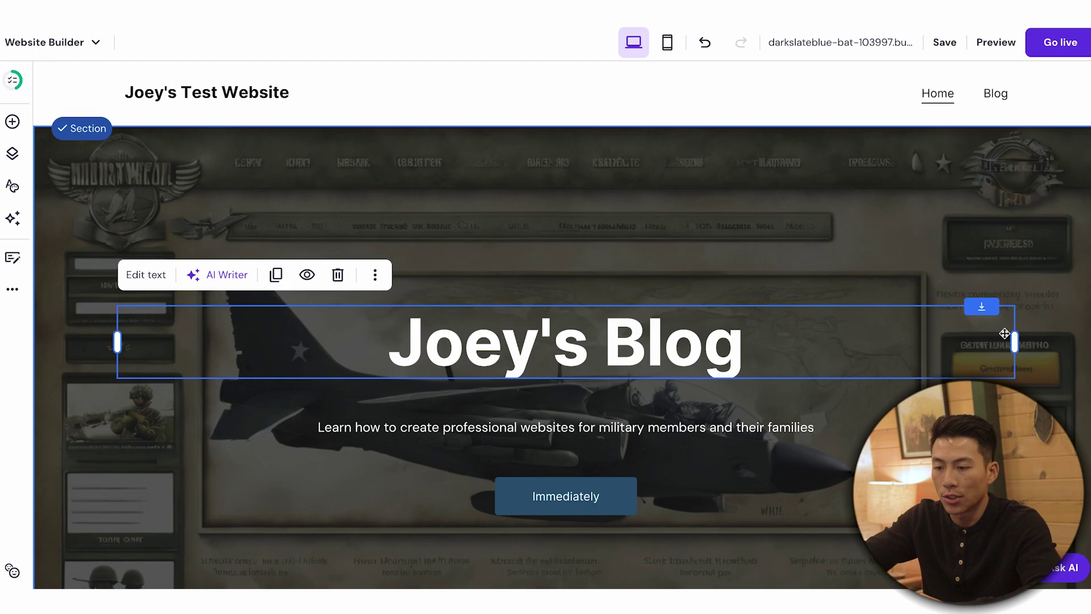
left_click_drag(1013, 341, 760, 338)
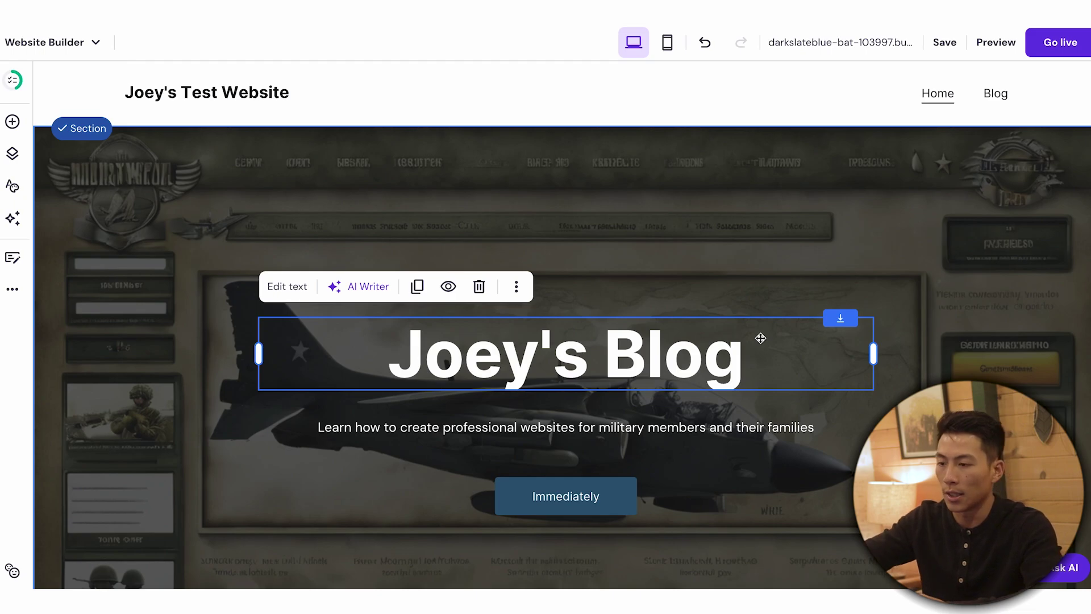
left_click(855, 216)
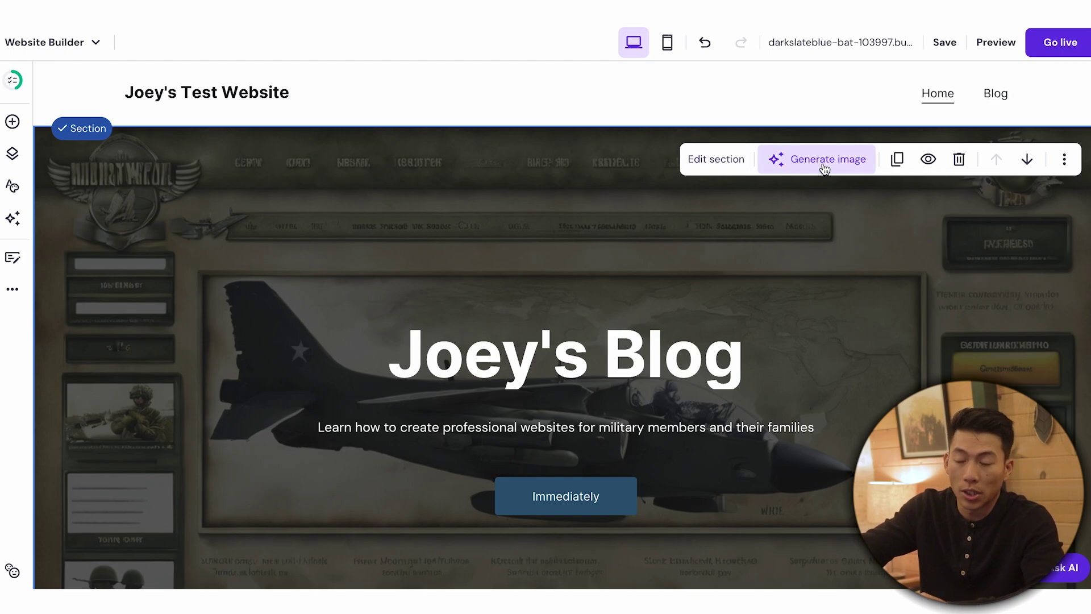
Step: Examine the general, style and animation settings of the hero section's "Immediately" button
left_click(579, 507)
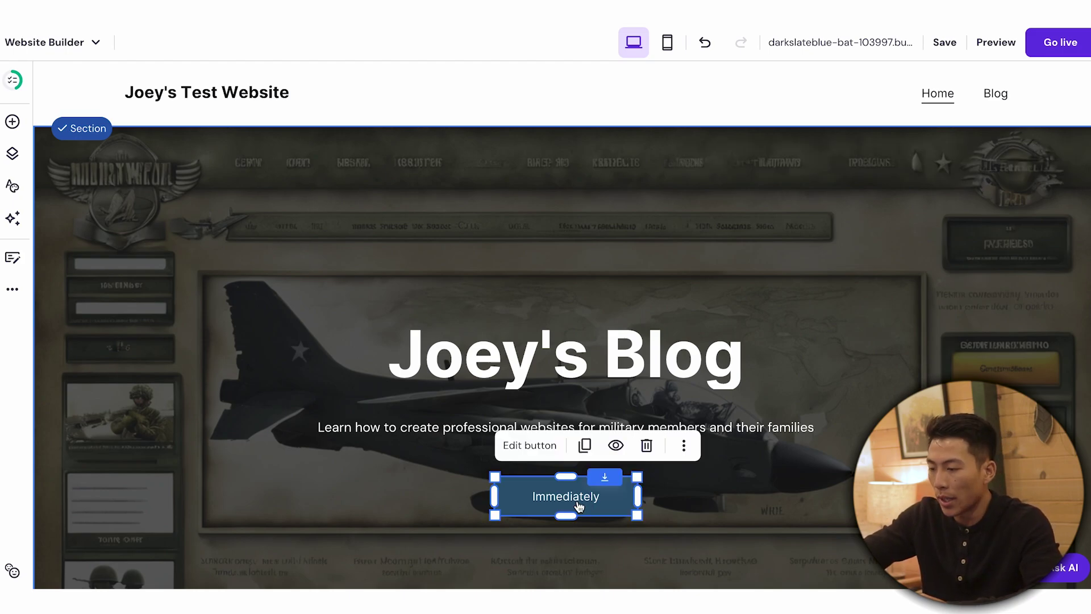
left_click(526, 444)
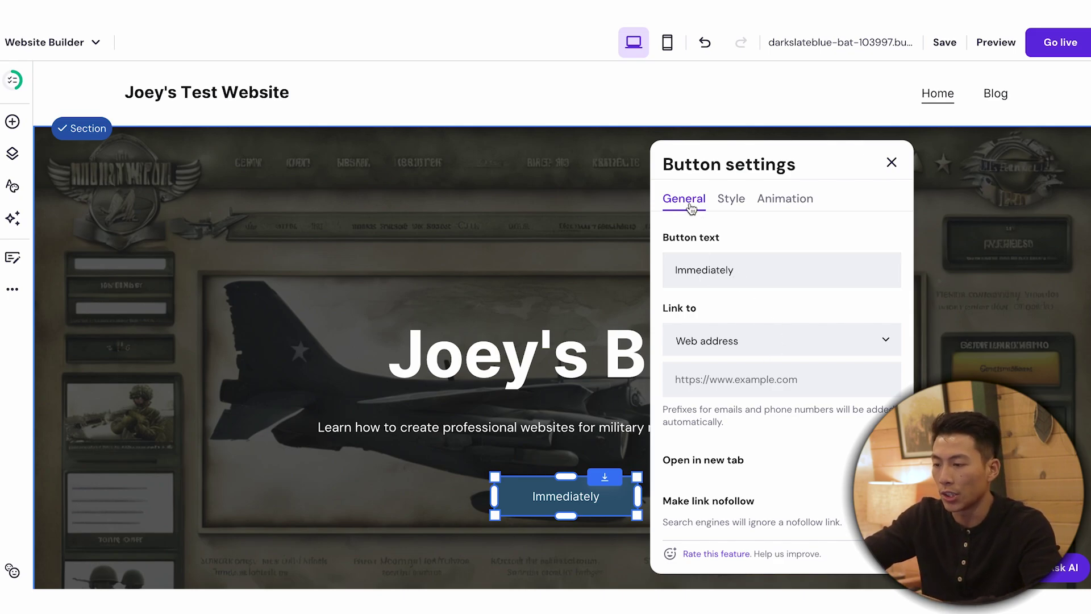
scroll(713, 344, "down", 2)
scroll(719, 263, "up", 2)
left_click(731, 199)
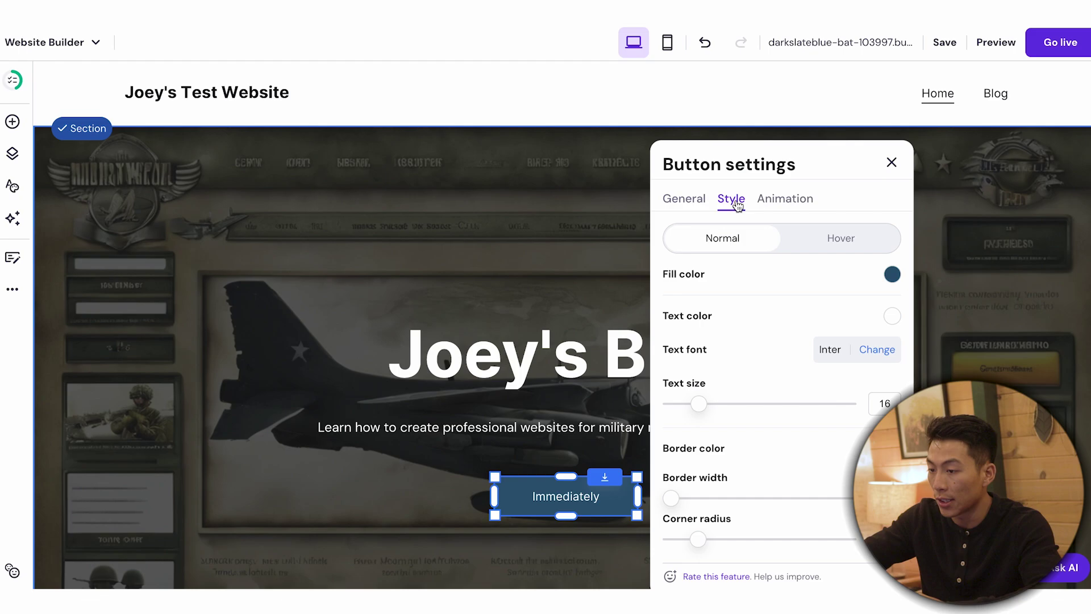
left_click(781, 206)
key("Escape")
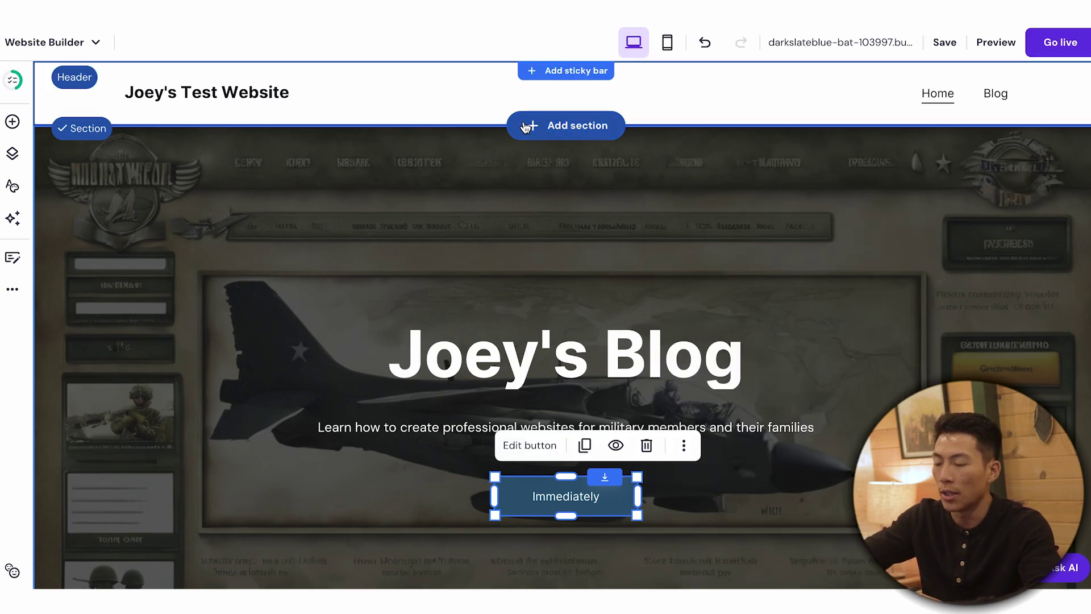
Step: Browse the available section categories for the spot below the header and close them without adding a section
left_click(562, 128)
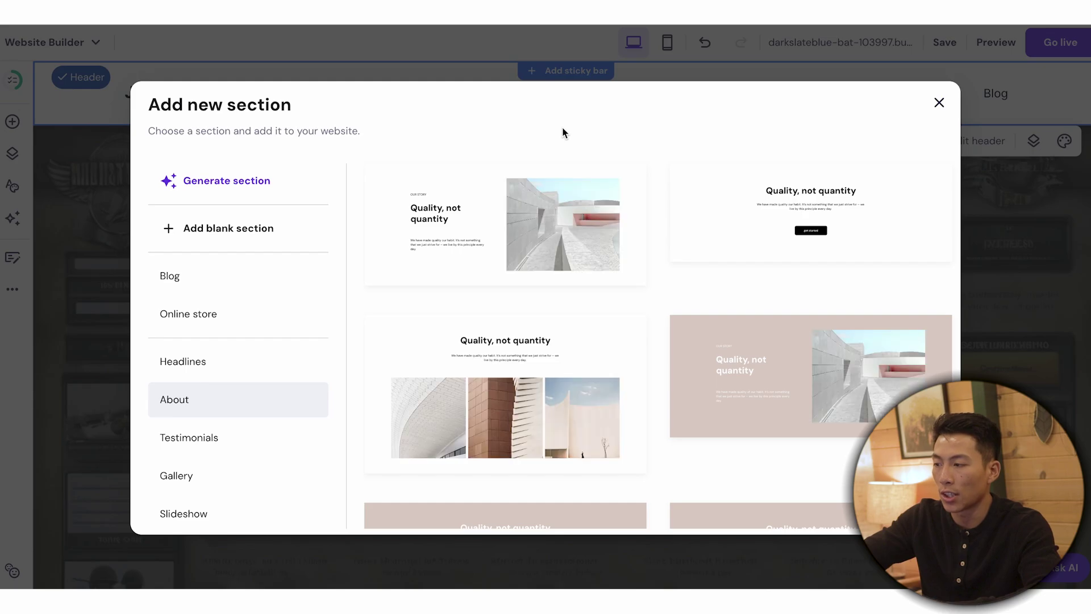
scroll(249, 376, "down", 1)
scroll(249, 376, "down", 2)
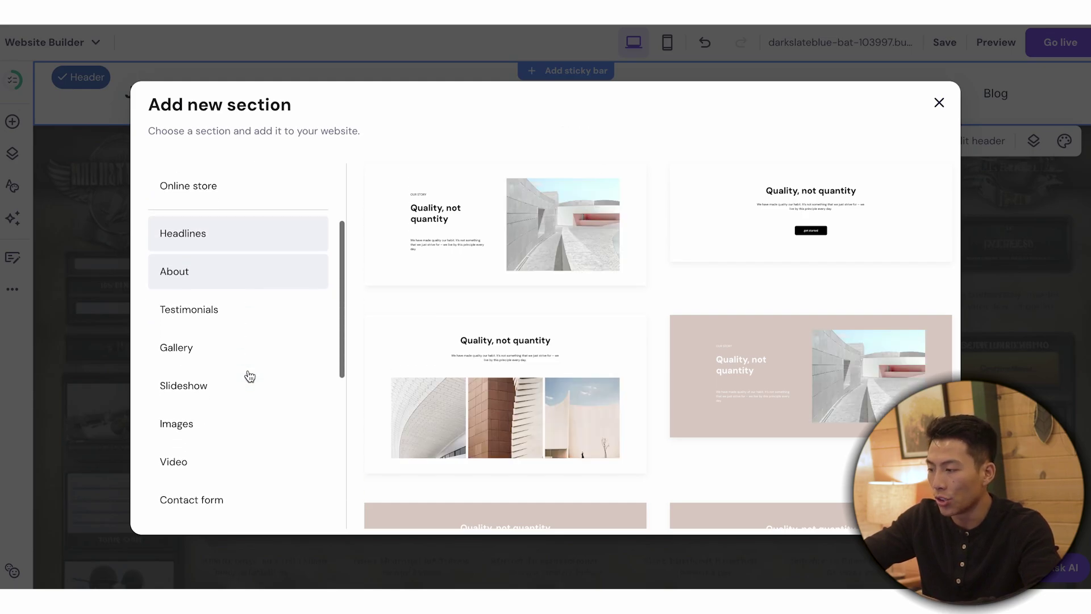
left_click(418, 267)
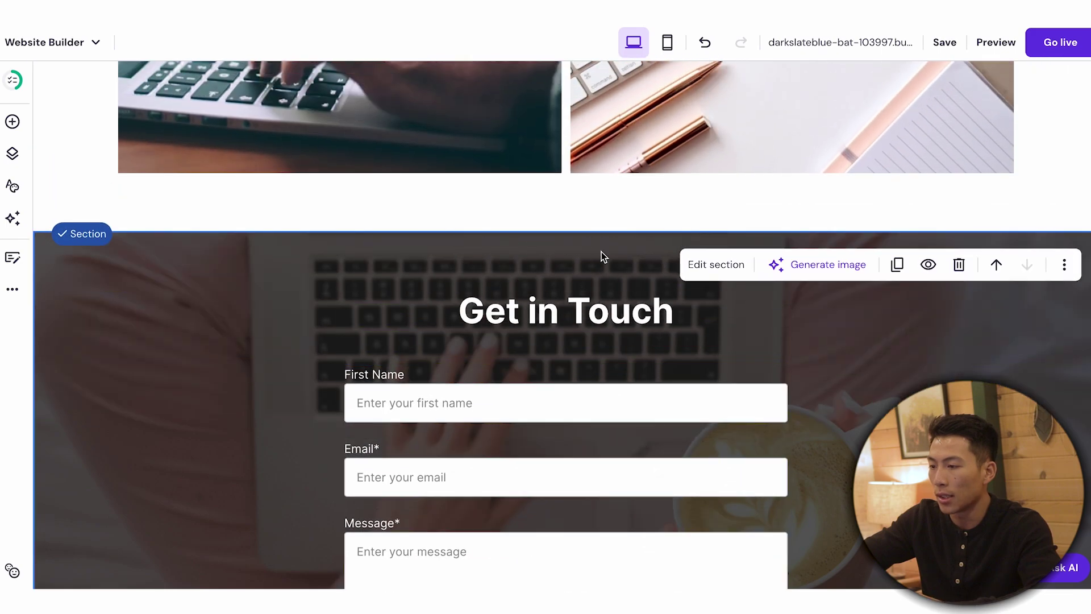
Step: Add the About section with "Quality, not quantity" text beside an image above the Get in Touch section and select its image
left_click(557, 237)
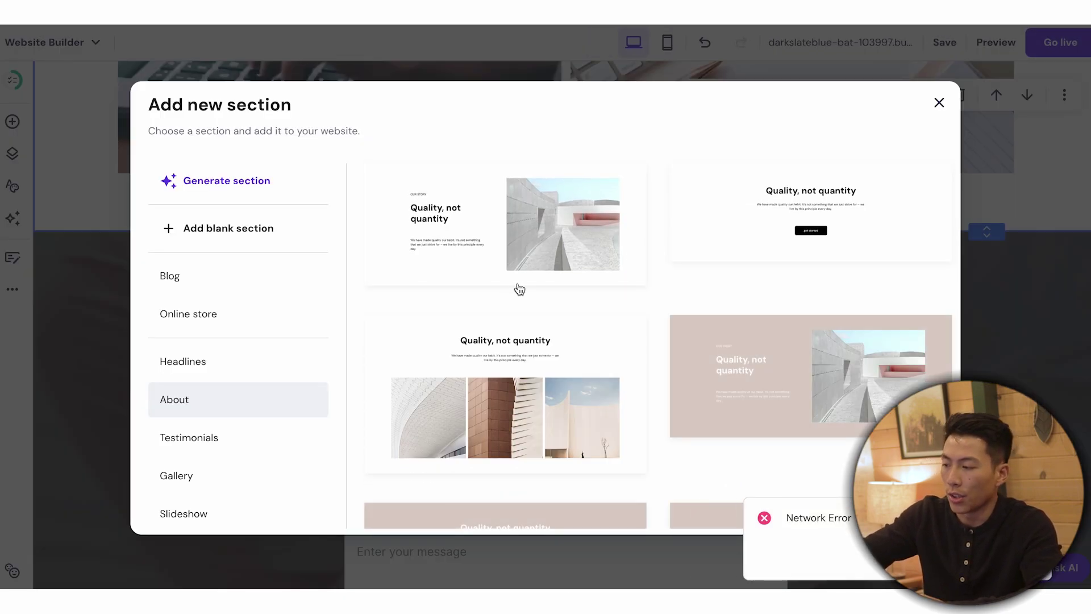
scroll(516, 287, "down", 5)
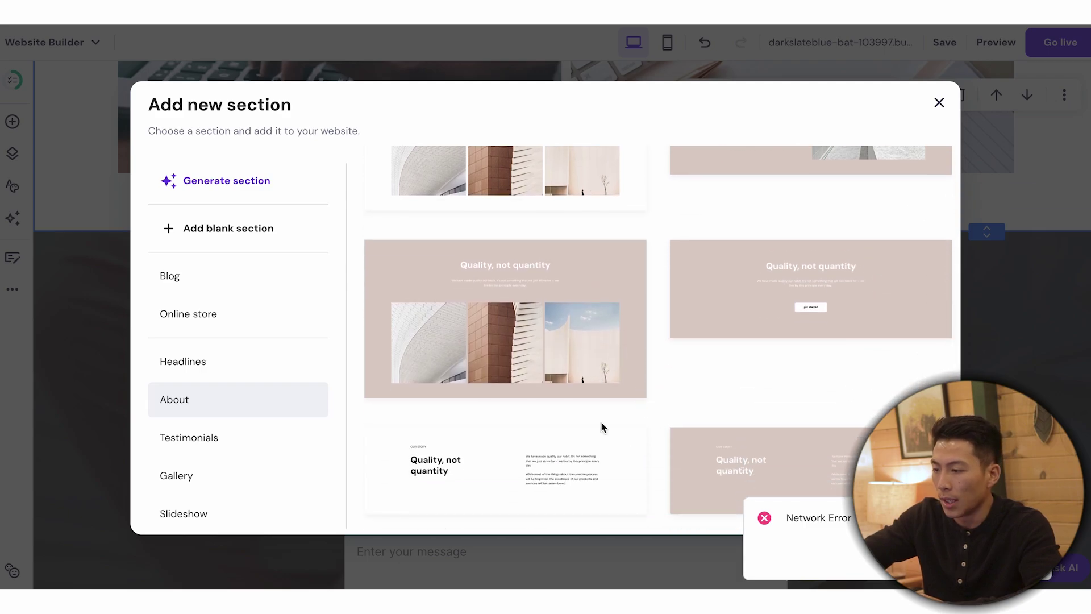
scroll(601, 422, "up", 5)
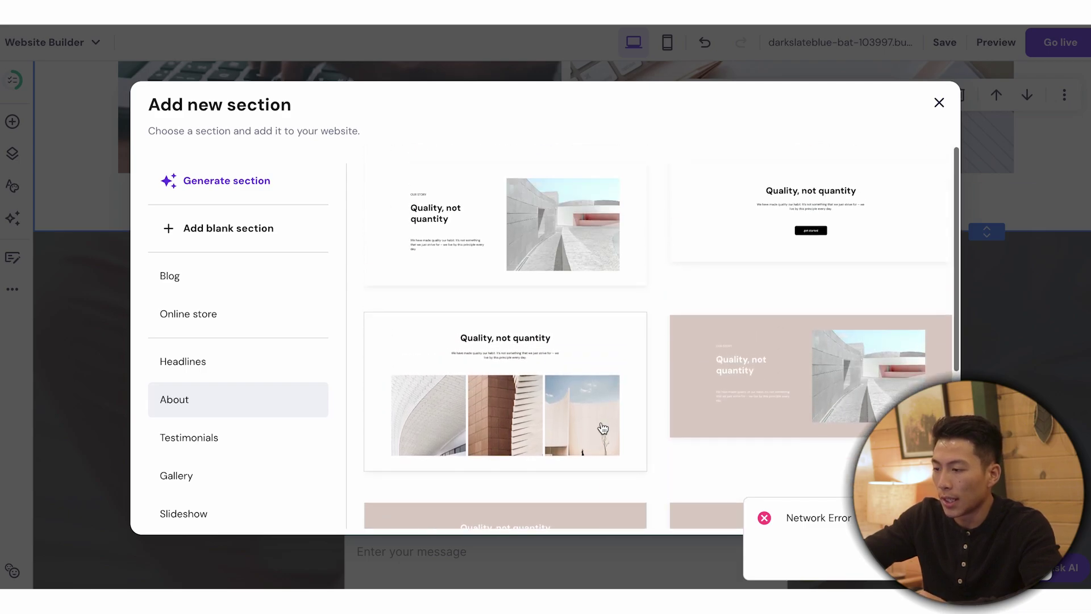
left_click(504, 219)
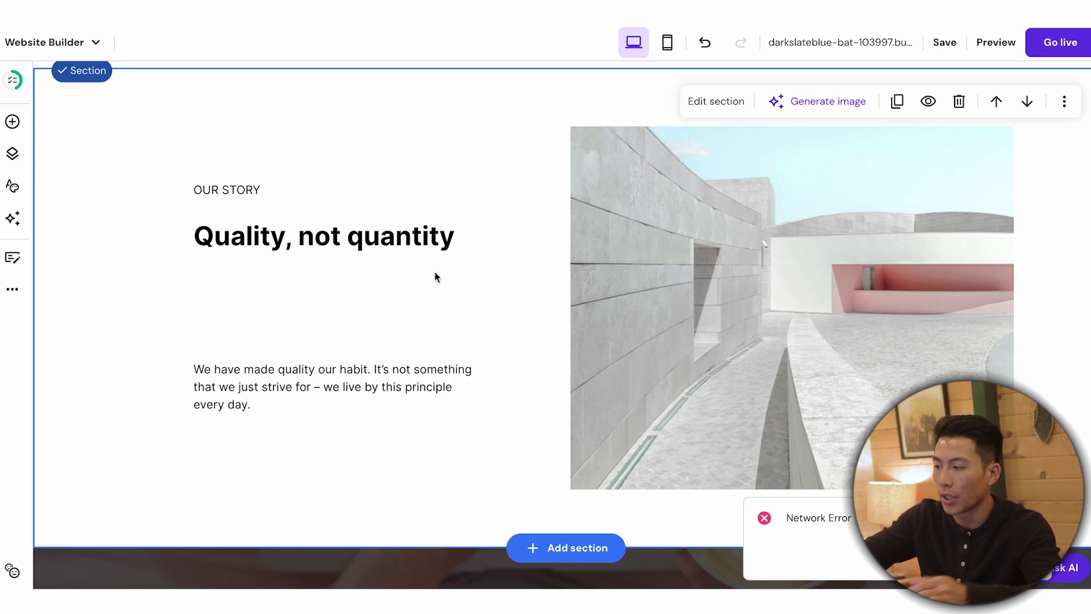
left_click(737, 239)
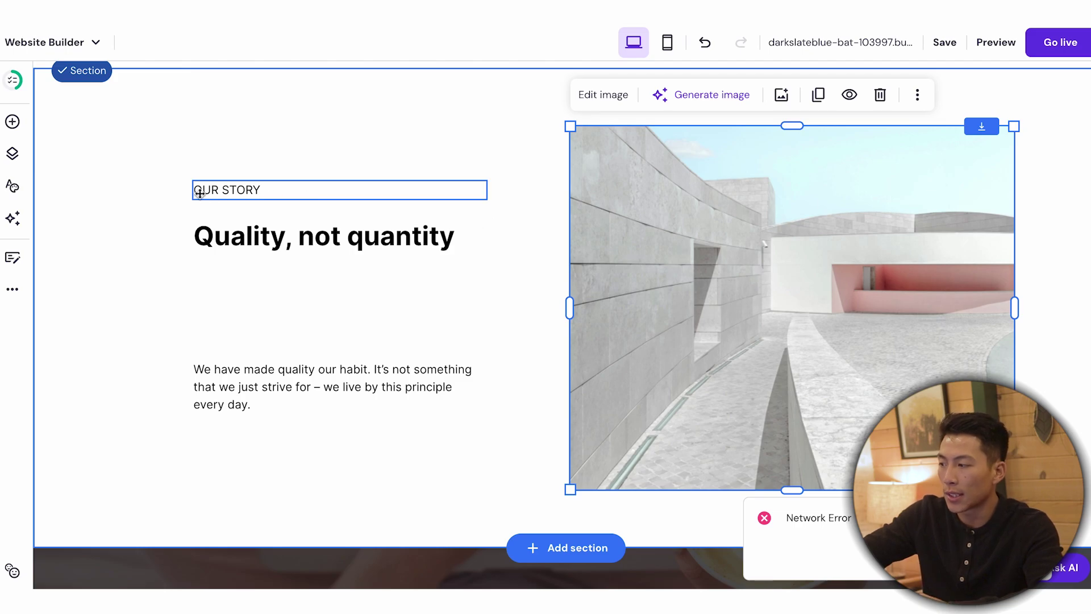
Step: Delete the "Quality, not quantity" section above the Get in Touch form
left_click(110, 151)
scroll(507, 169, "up", 2)
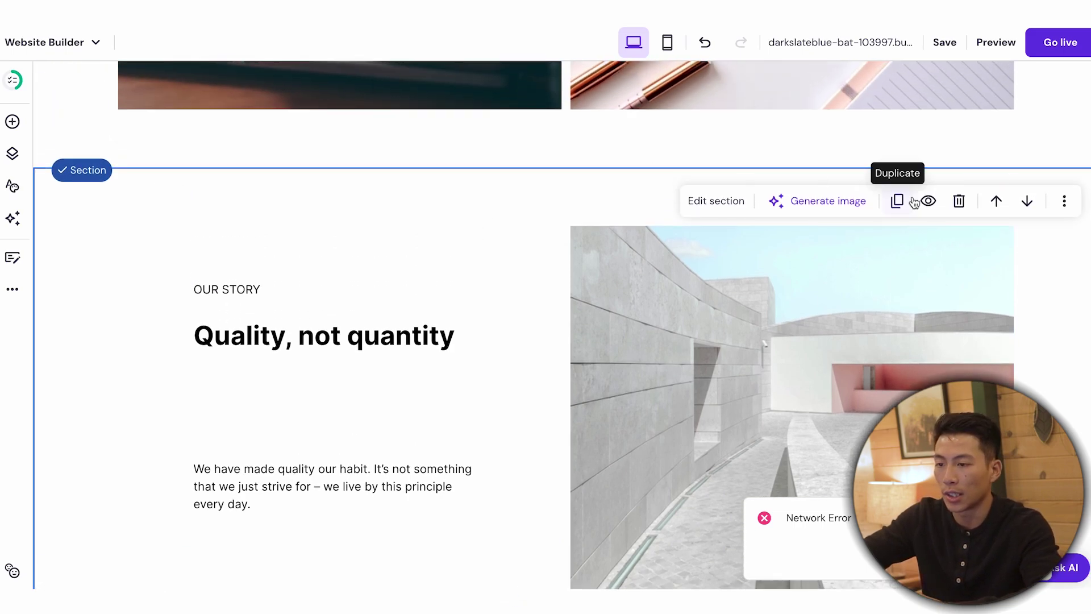
left_click(958, 202)
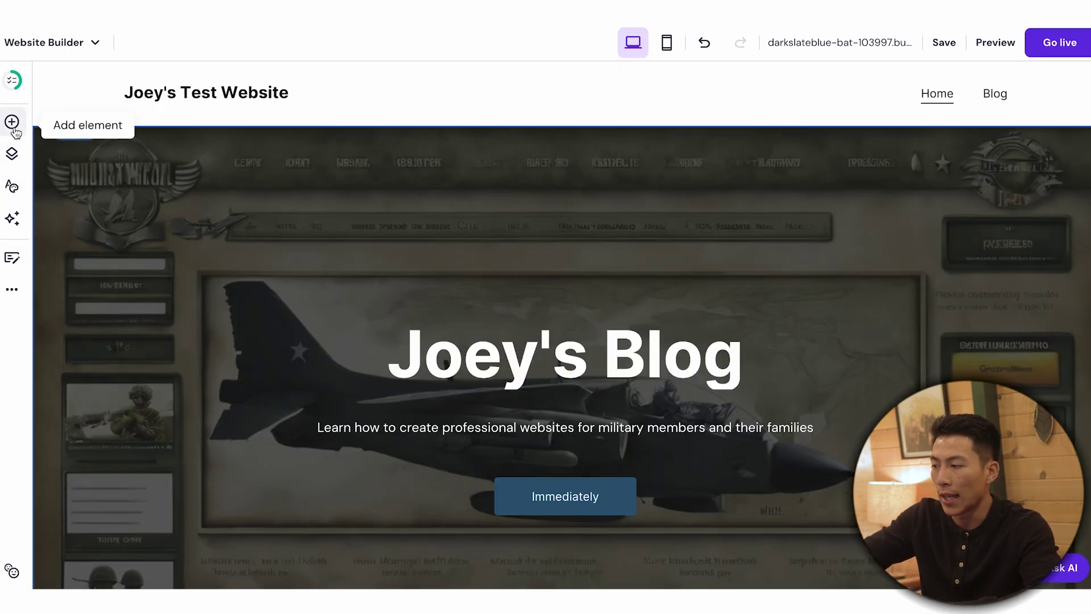
Step: Add a Social icons element to the hero section, centered just below the "Immediately" button
left_click(12, 121)
scroll(187, 438, "down", 1)
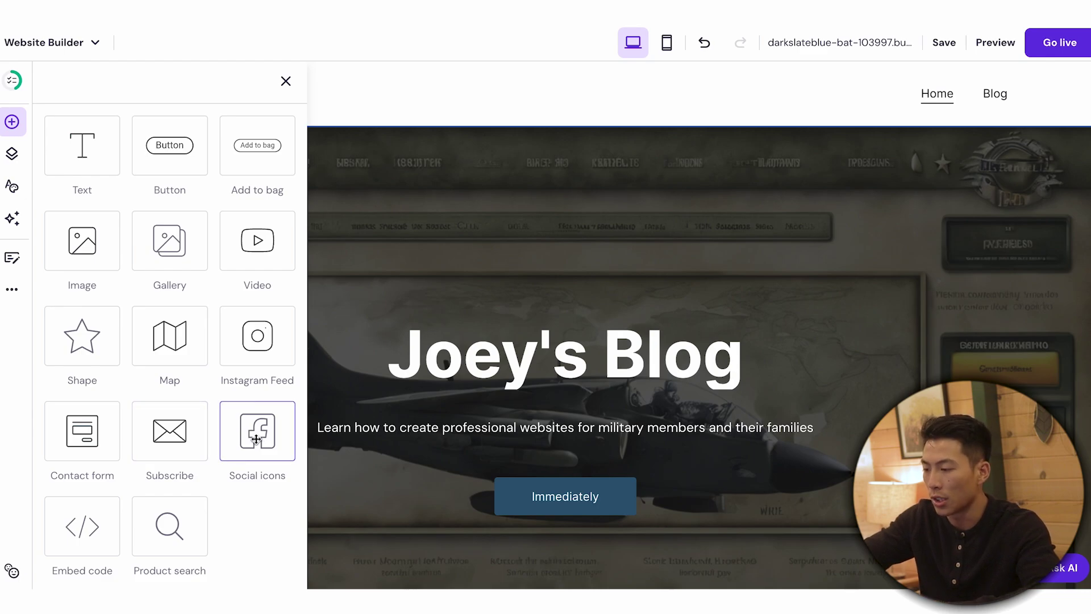
left_click_drag(257, 439, 574, 538)
Step: Set the hero social icons' color to white and review their link list
left_click(563, 504)
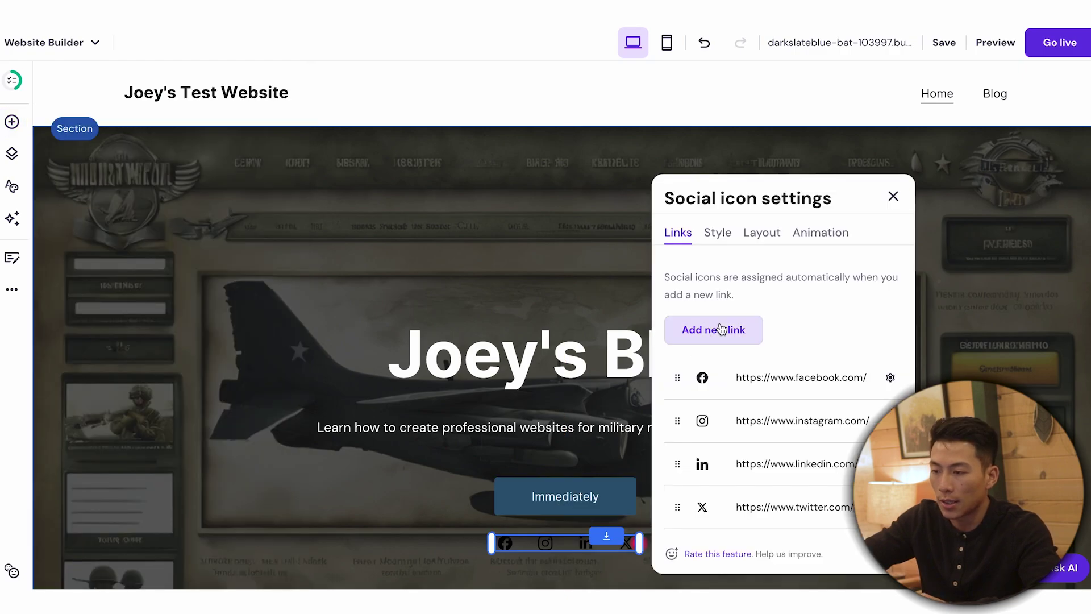
left_click(718, 233)
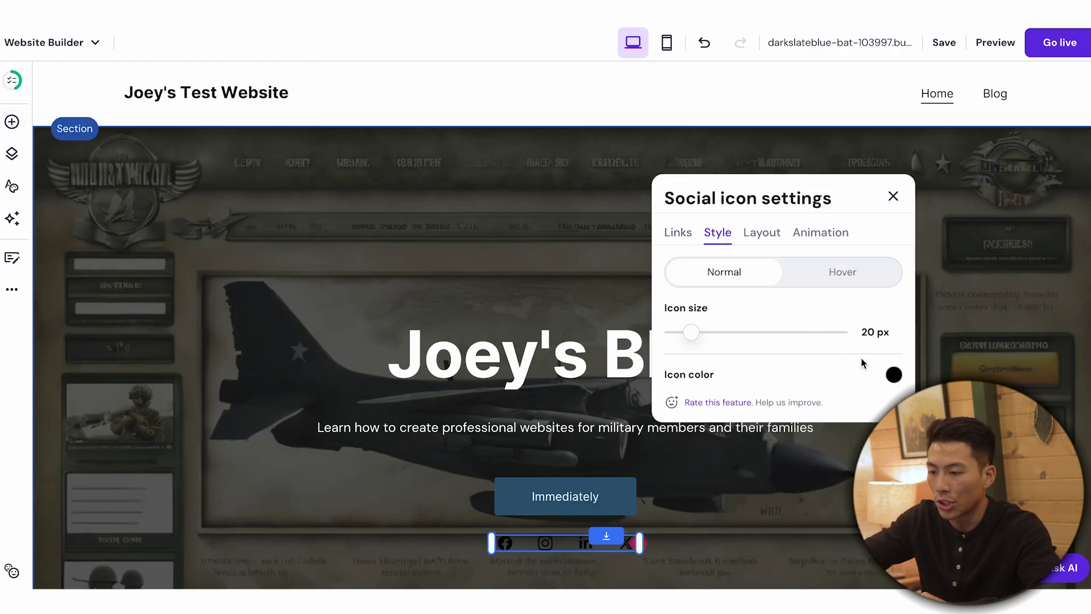
left_click(893, 374)
left_click(916, 318)
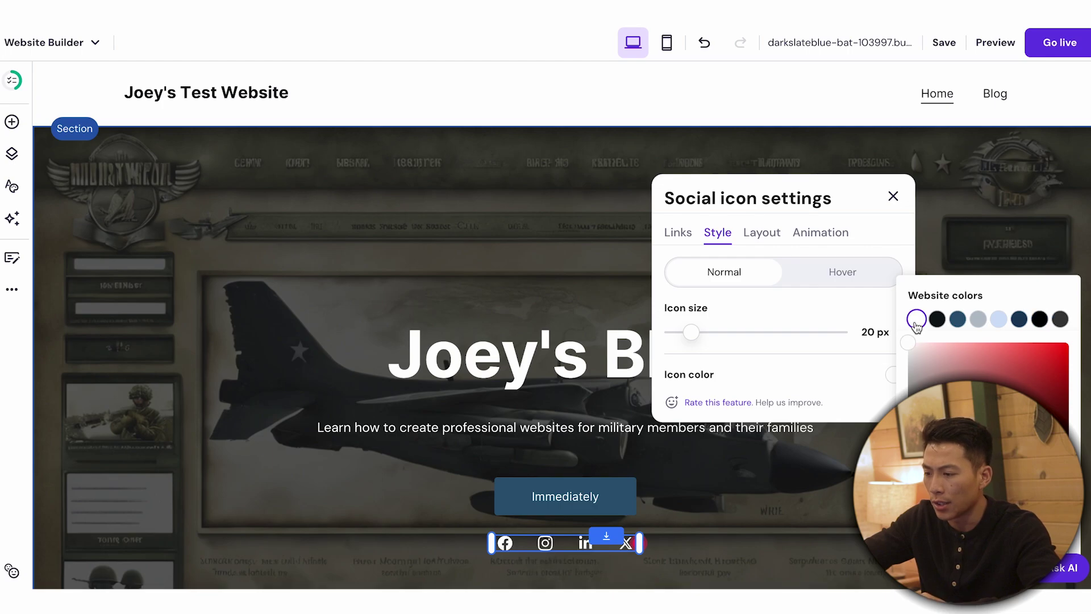
left_click(685, 234)
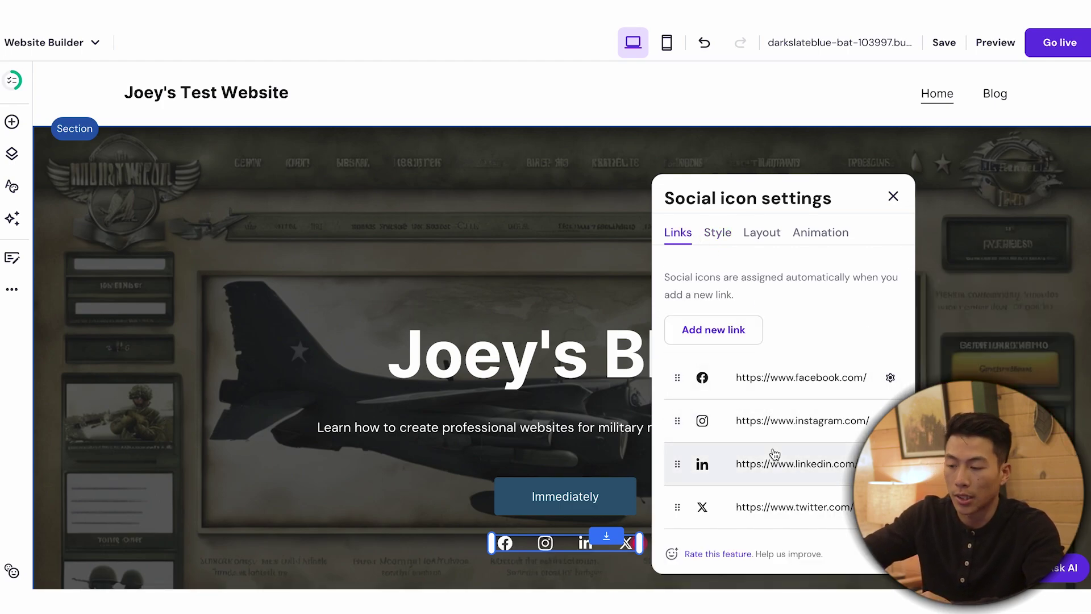
key("Escape")
Step: View the site's pages and navigation and browse the page templates, including Services, without adding a page
left_click(11, 155)
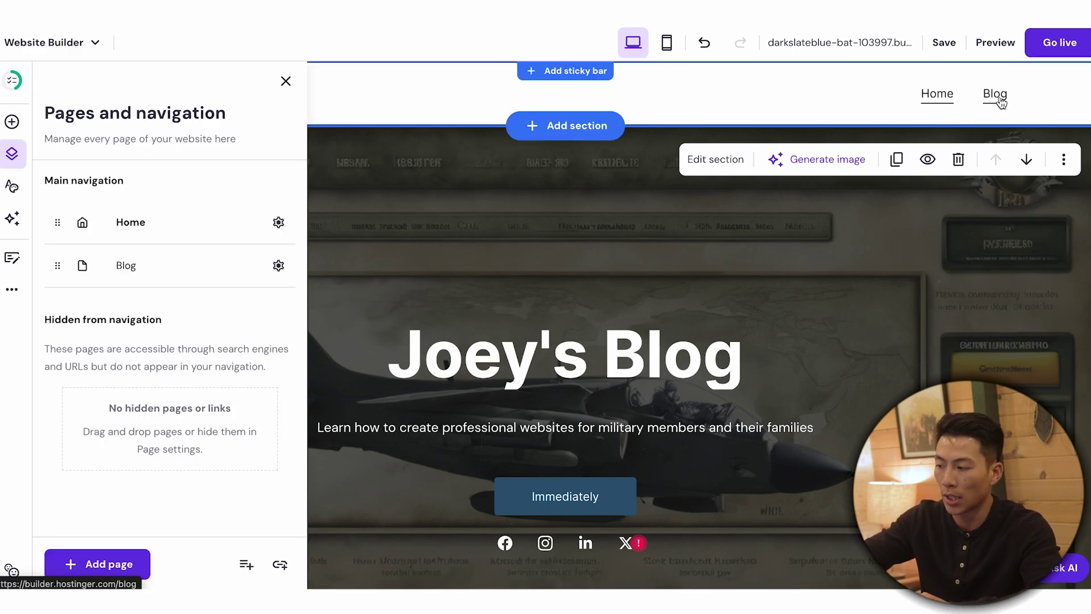
left_click(111, 565)
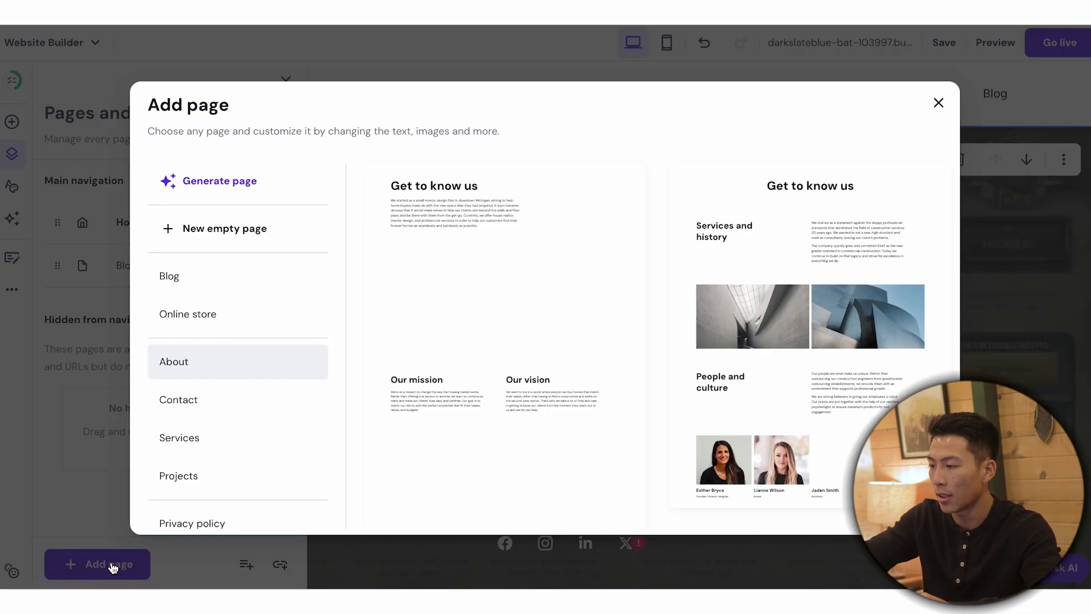
scroll(241, 375, "down", 1)
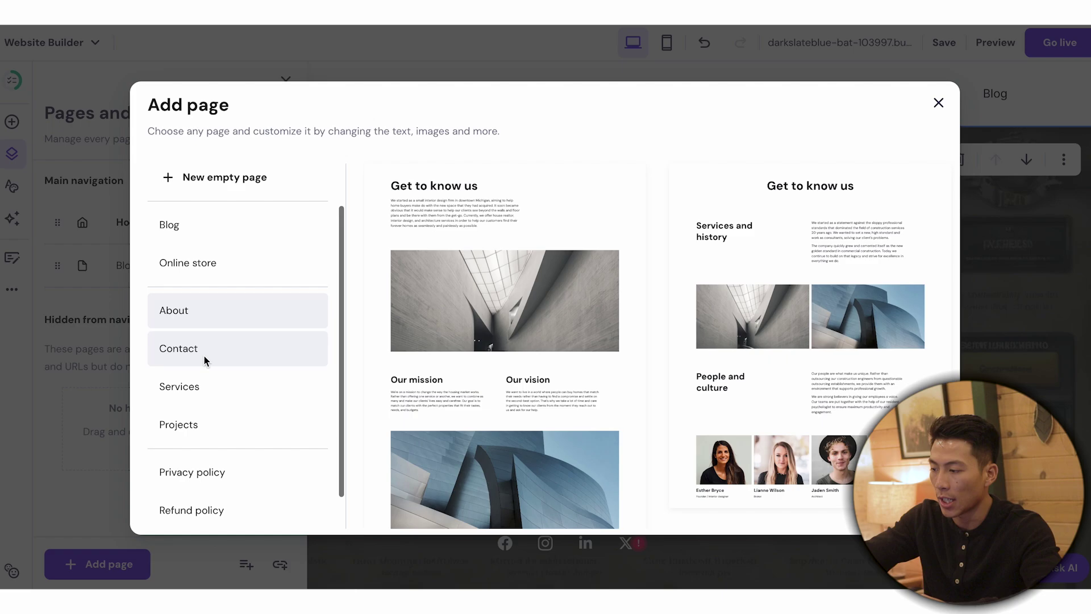
scroll(250, 385, "down", 1)
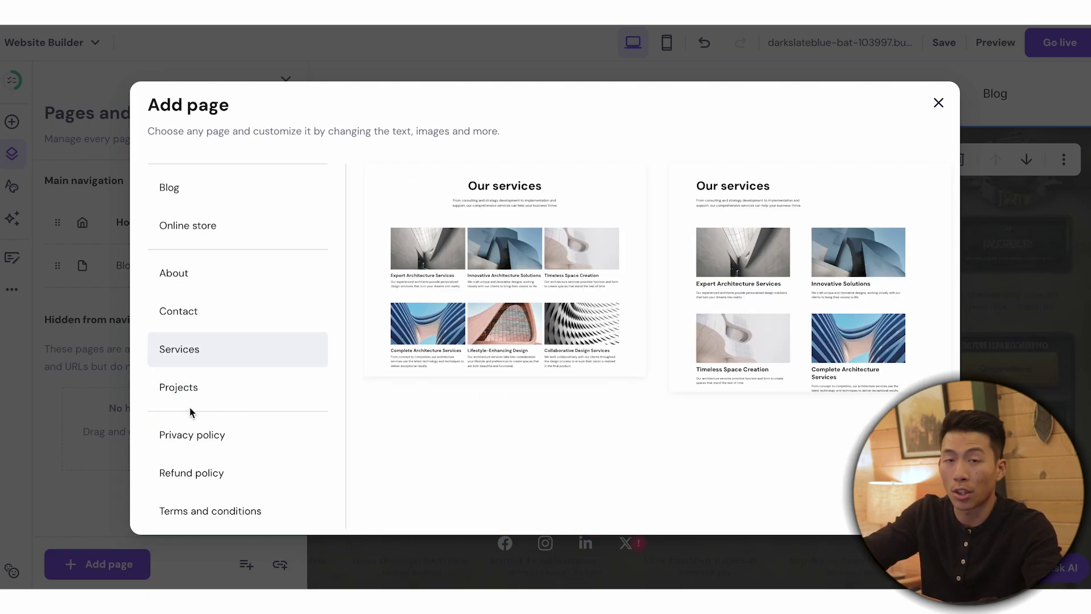
scroll(233, 353, "up", 2)
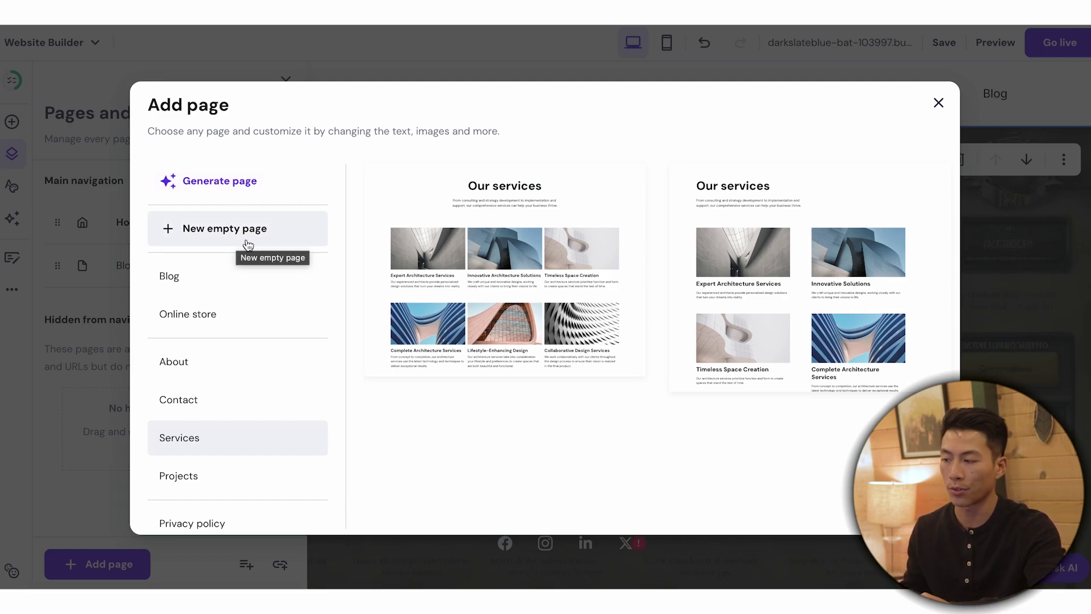
Step: Examine the site-wide style settings for colors, fonts, buttons and animations
left_click(13, 187)
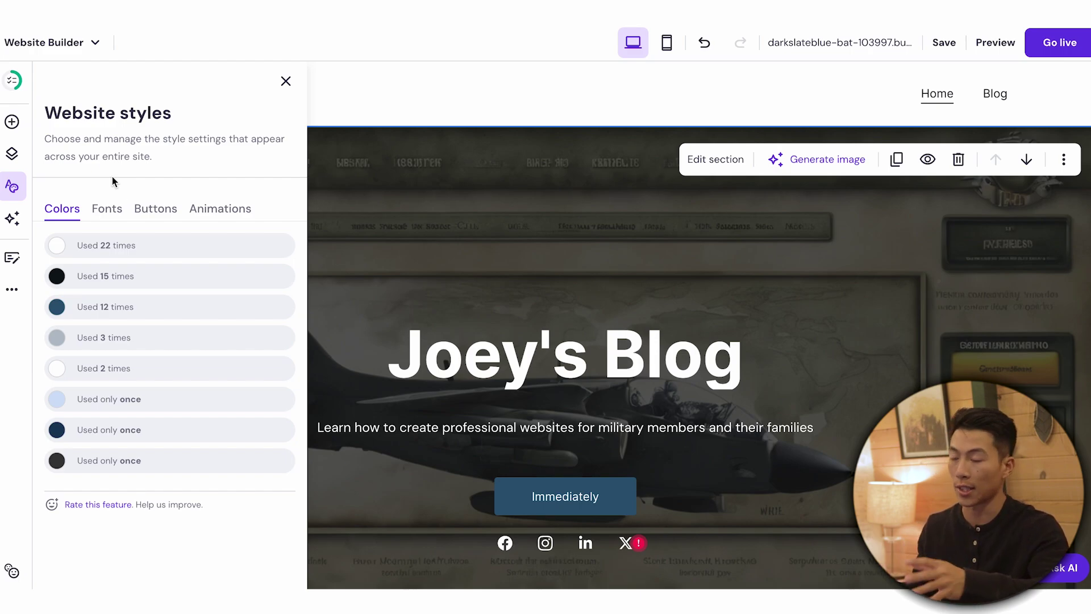
left_click(106, 207)
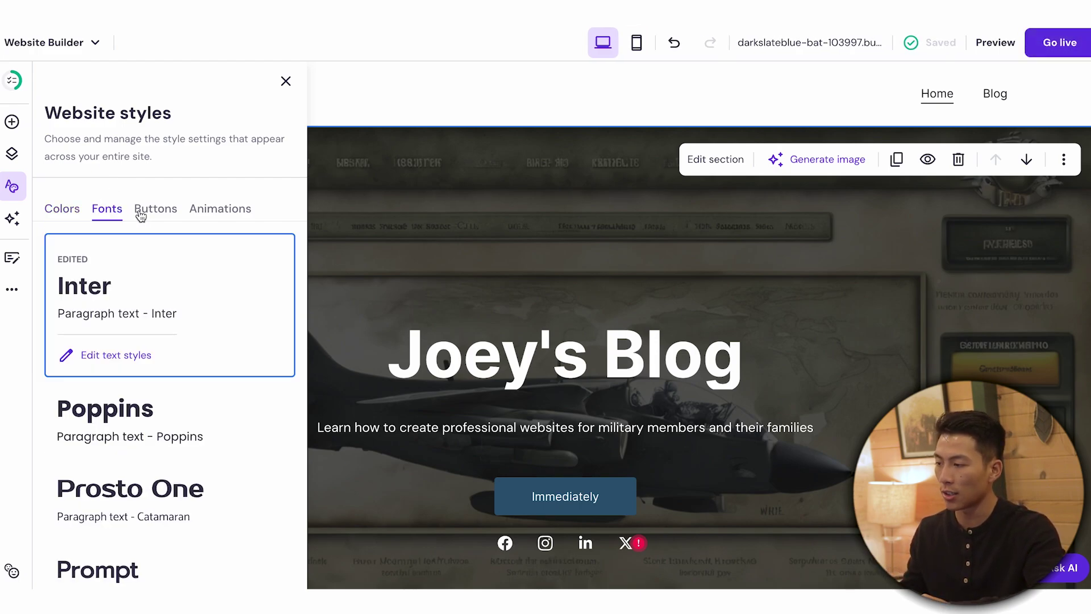
left_click(141, 215)
left_click(220, 210)
Step: Run the AI Heatmap on the home page and examine the predicted visitor attention from the hero to the footer
left_click(12, 218)
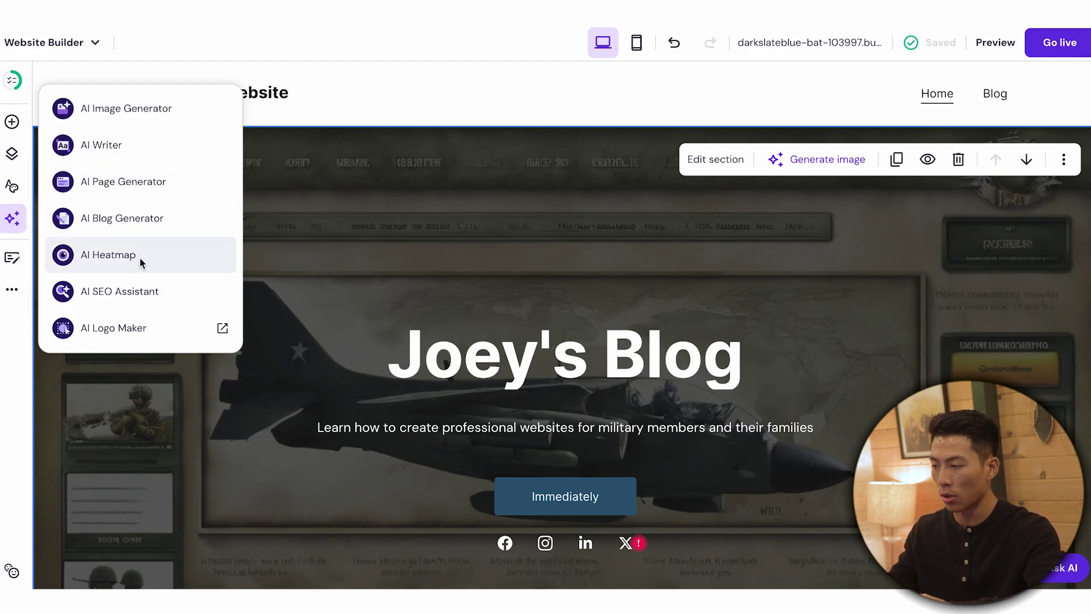
left_click(108, 254)
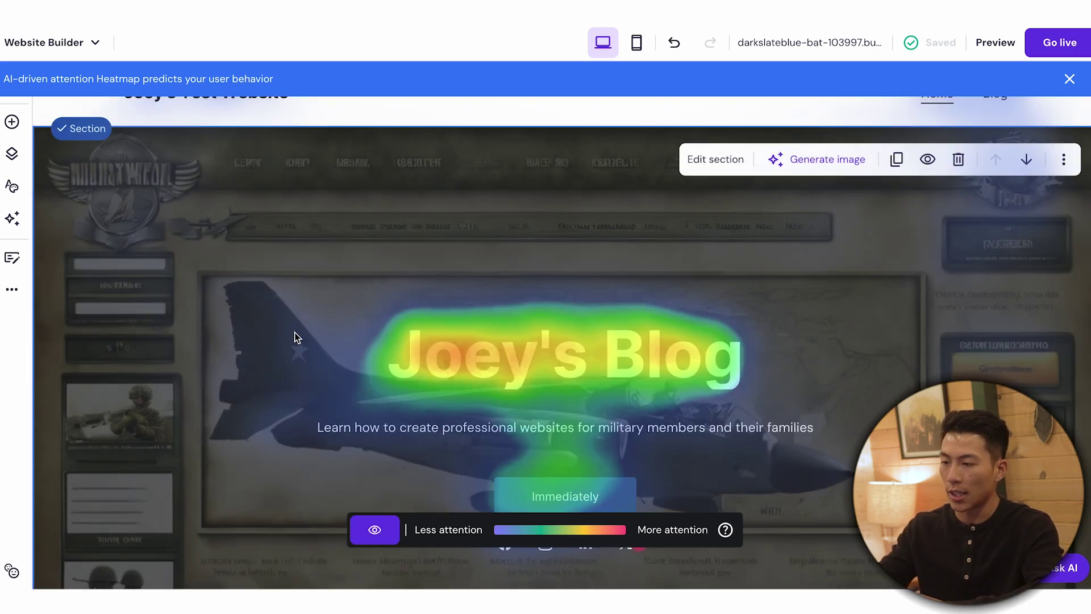
scroll(335, 349, "down", 1)
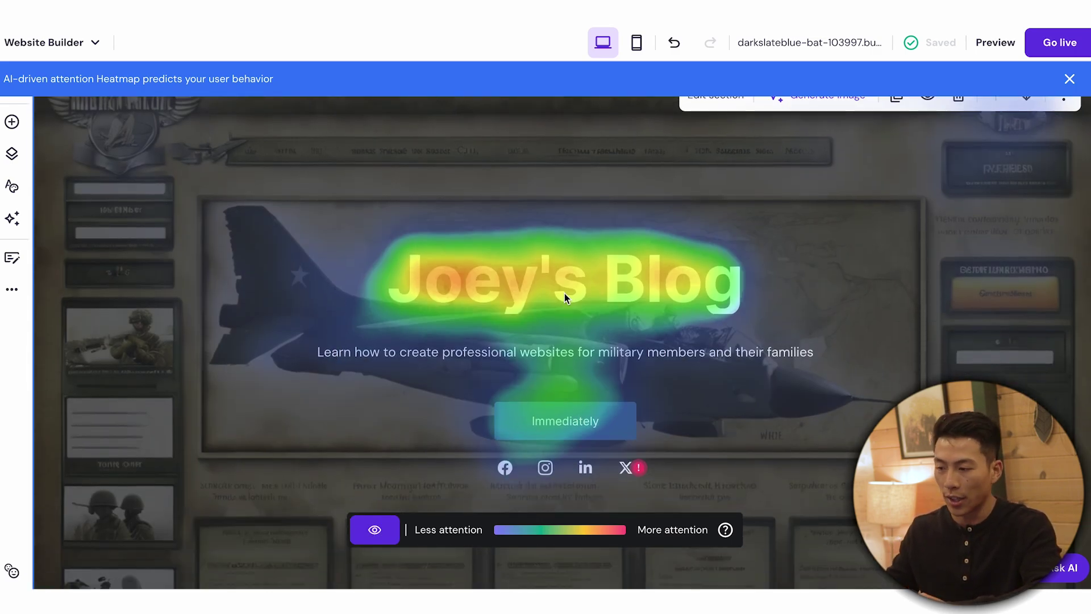
scroll(564, 293, "up", 1)
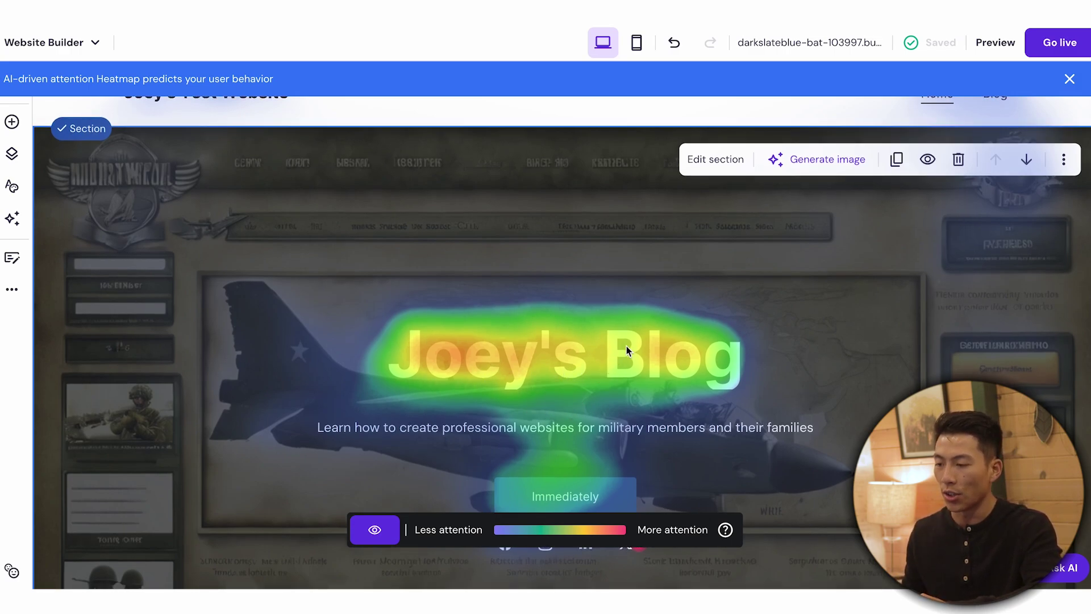
scroll(546, 367, "down", 1)
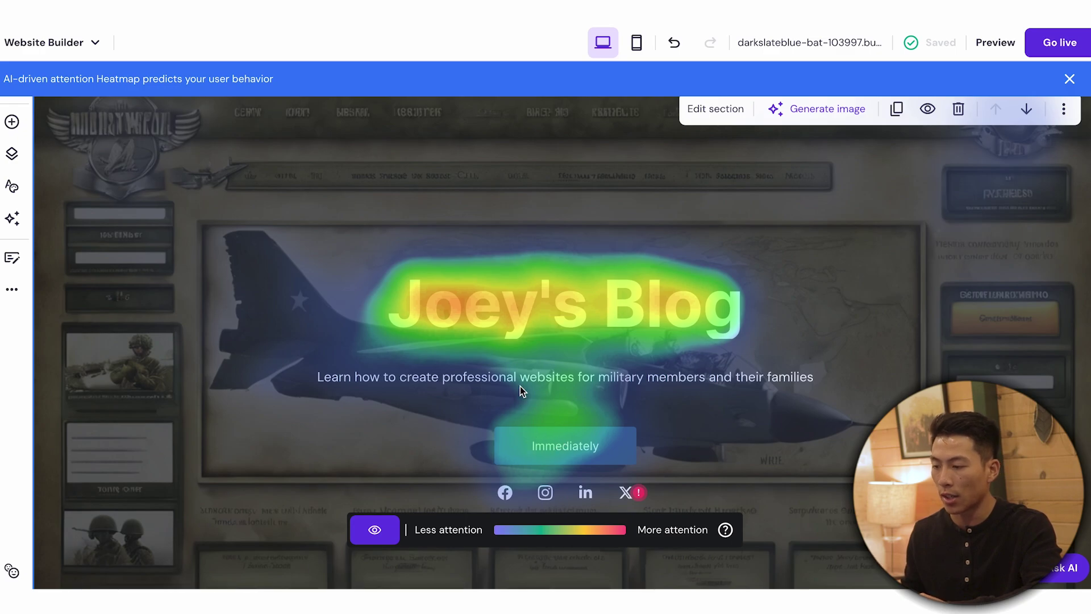
scroll(562, 441, "down", 6)
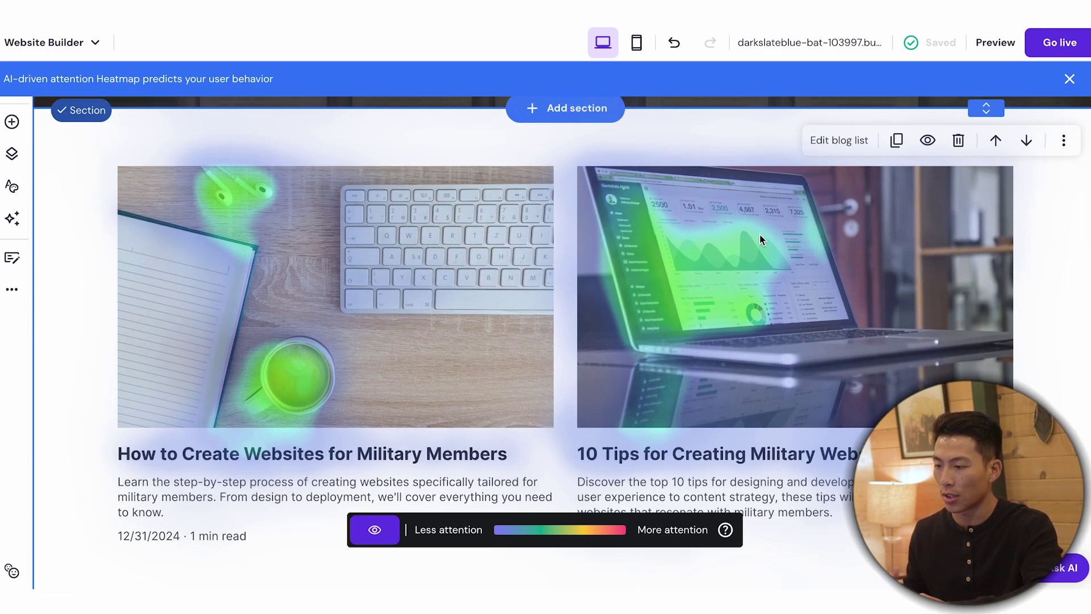
scroll(322, 337, "down", 10)
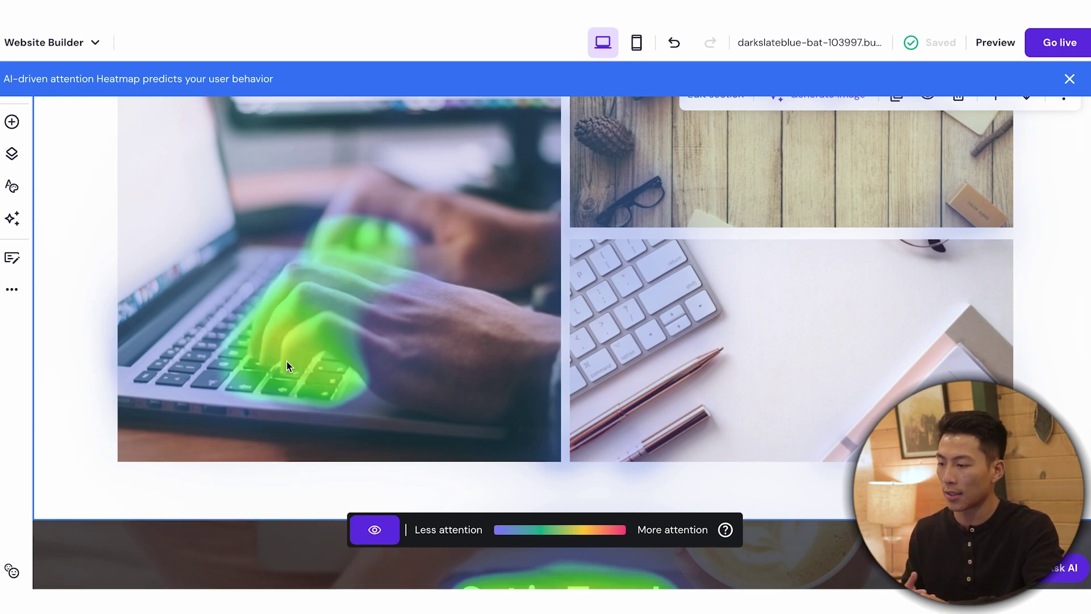
scroll(286, 361, "down", 8)
scroll(572, 418, "down", 1)
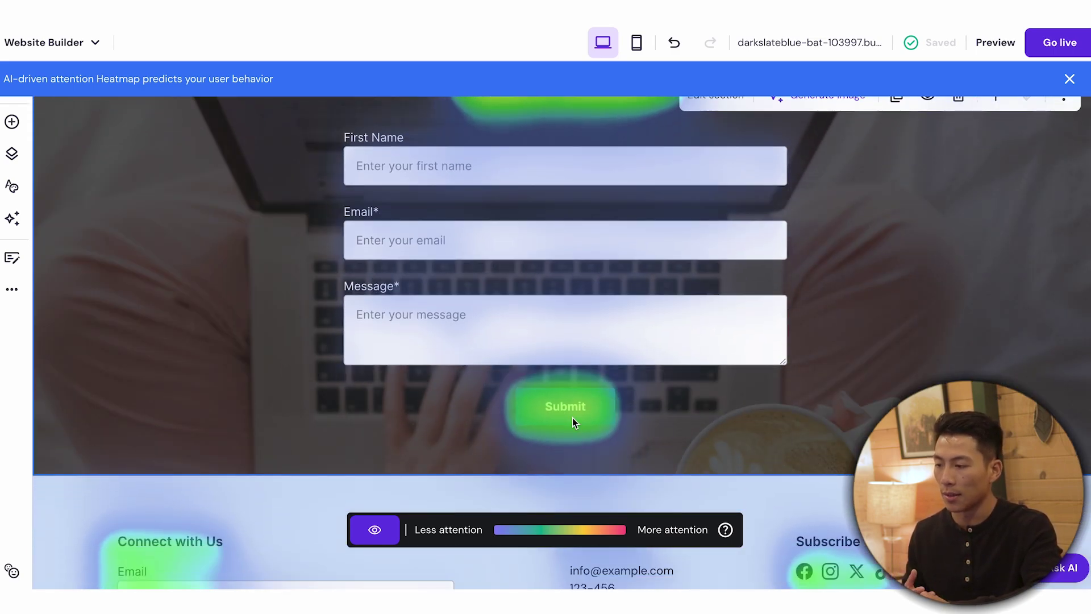
scroll(568, 410, "down", 3)
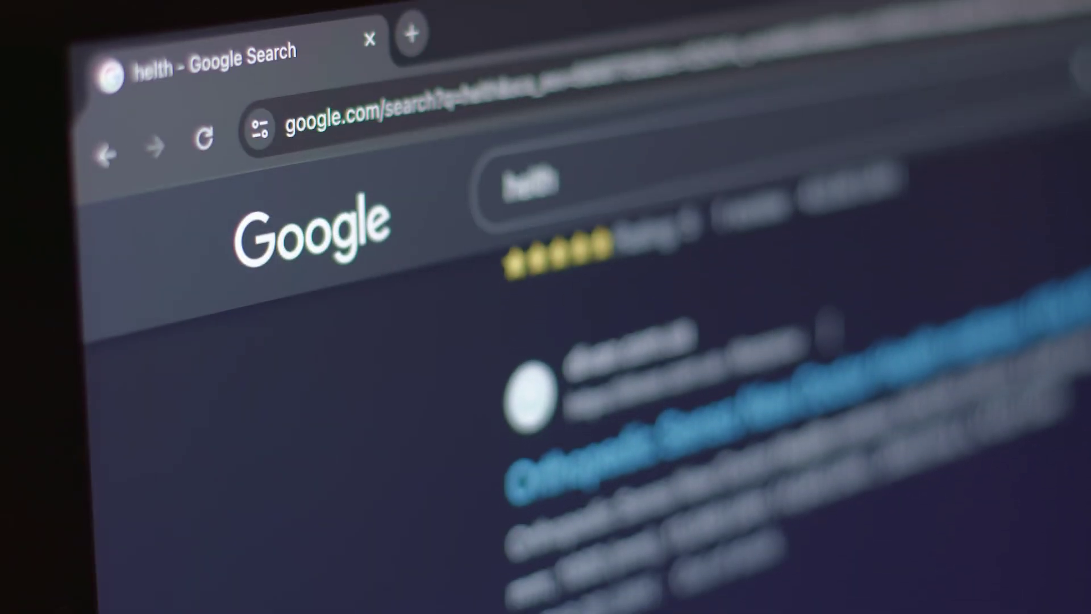
scroll(710, 369, "down", 3)
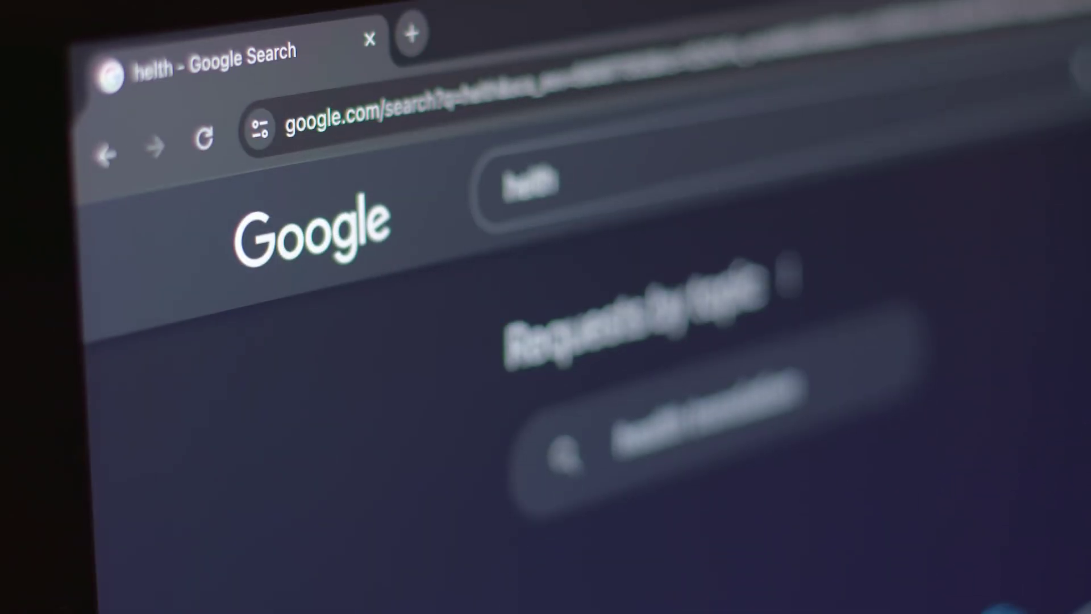
scroll(710, 398, "up", 3)
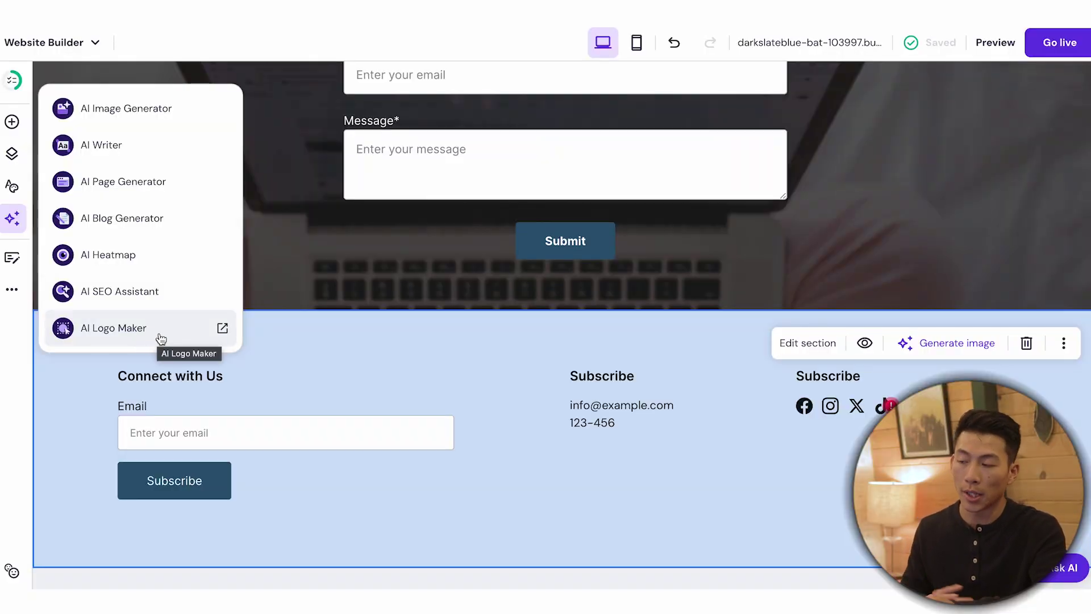
Step: Open the AI Logo Maker and view its offer for buying logo credits
left_click(161, 340)
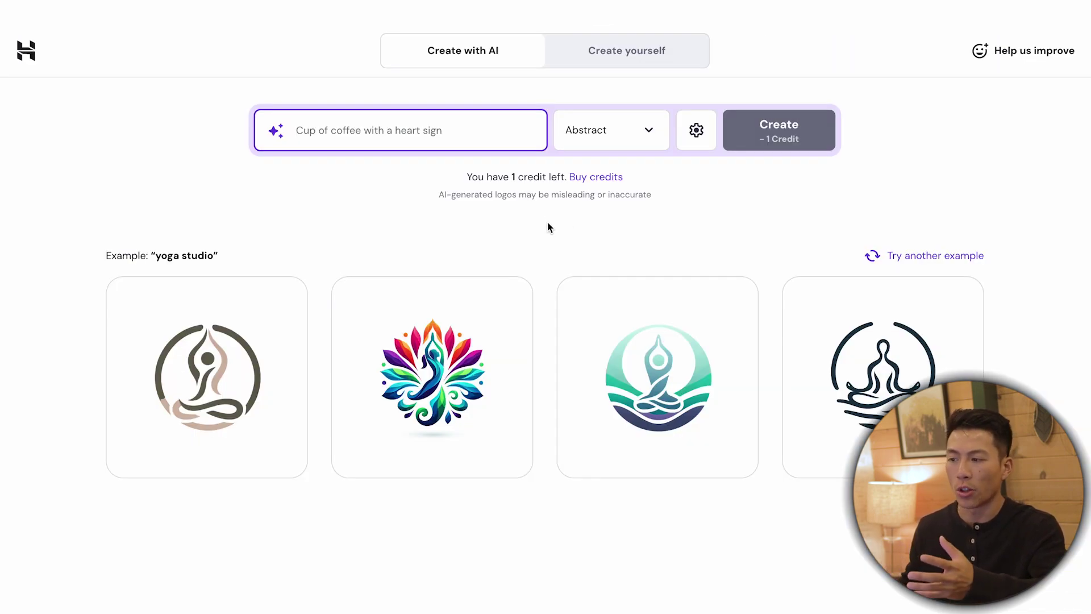
left_click(595, 180)
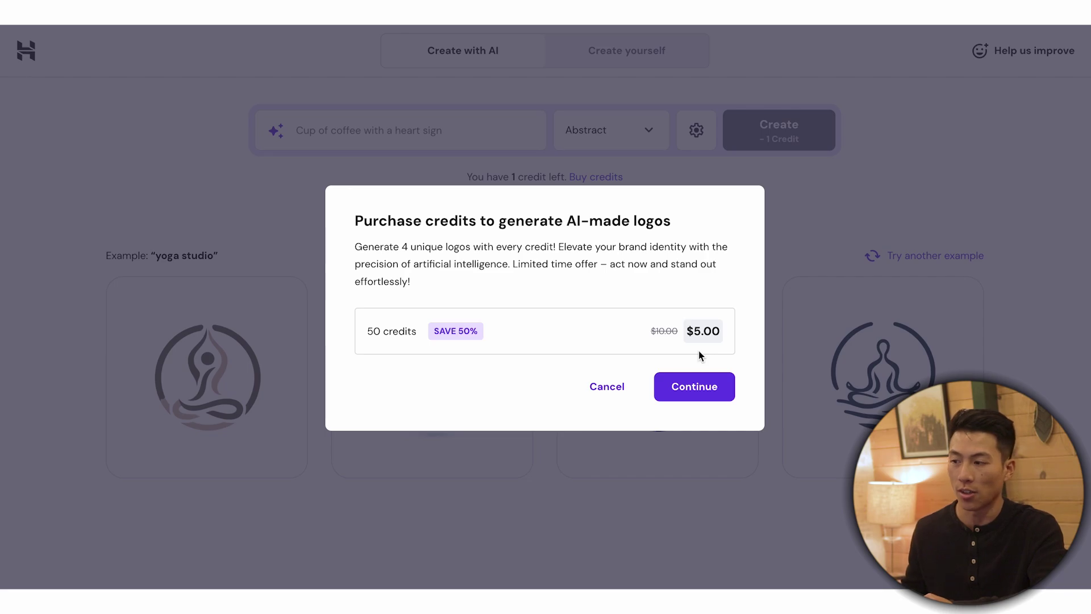
Step: Dismiss the logo credit offer and examine the logo maker's AI prompt form and its Create yourself editor
key("Escape")
left_click(410, 138)
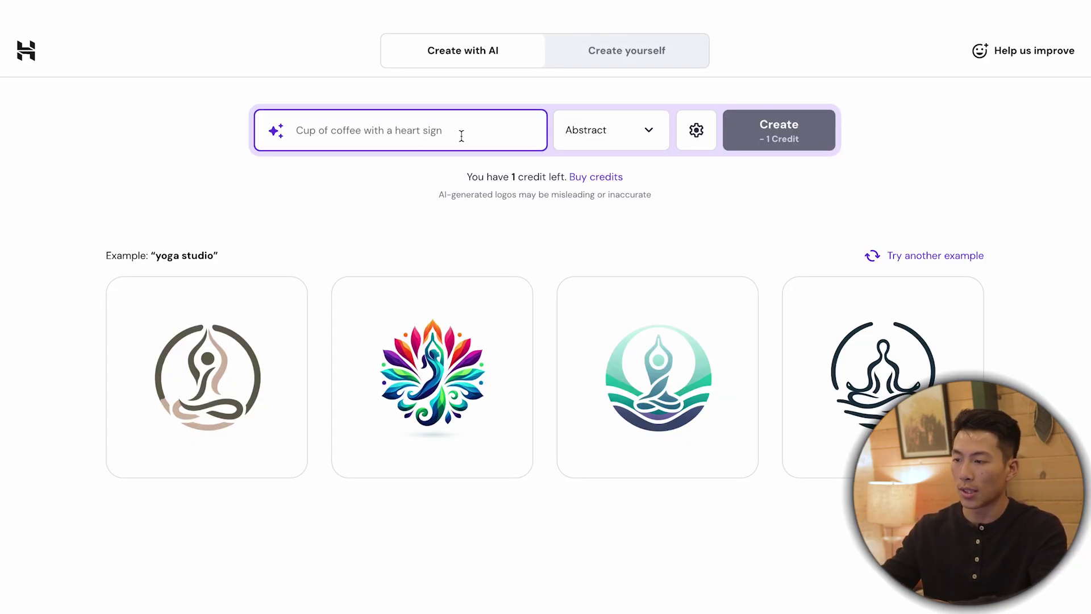
left_click_drag(666, 55, 649, 64)
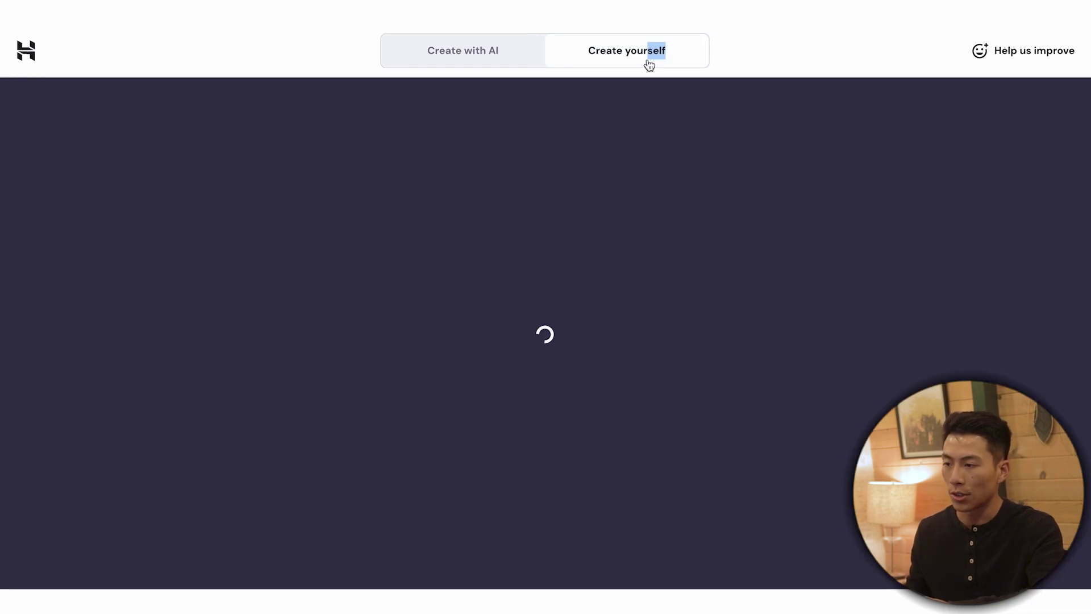
left_click(653, 127)
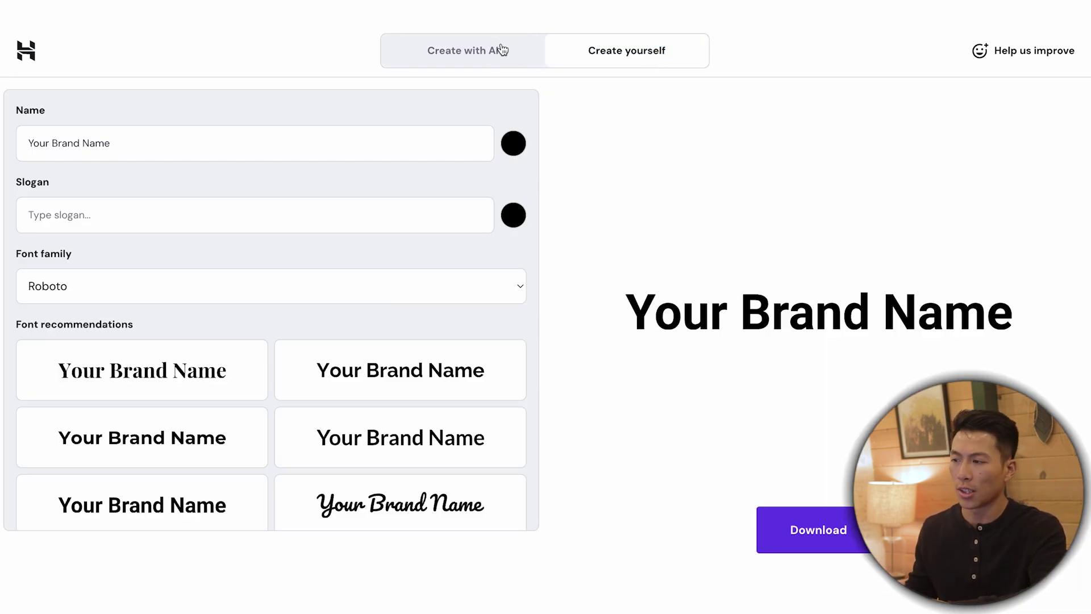
left_click(490, 54)
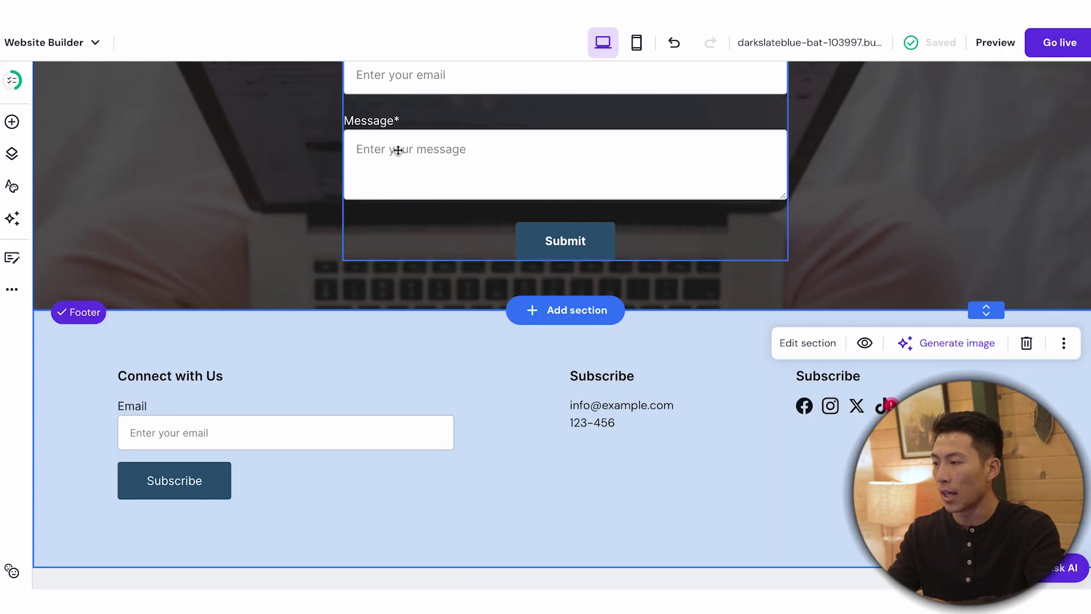
Step: View the site's blog post manager, its AI post creation form and the home page's blog list, without adding a post
scroll(301, 194, "up", 10)
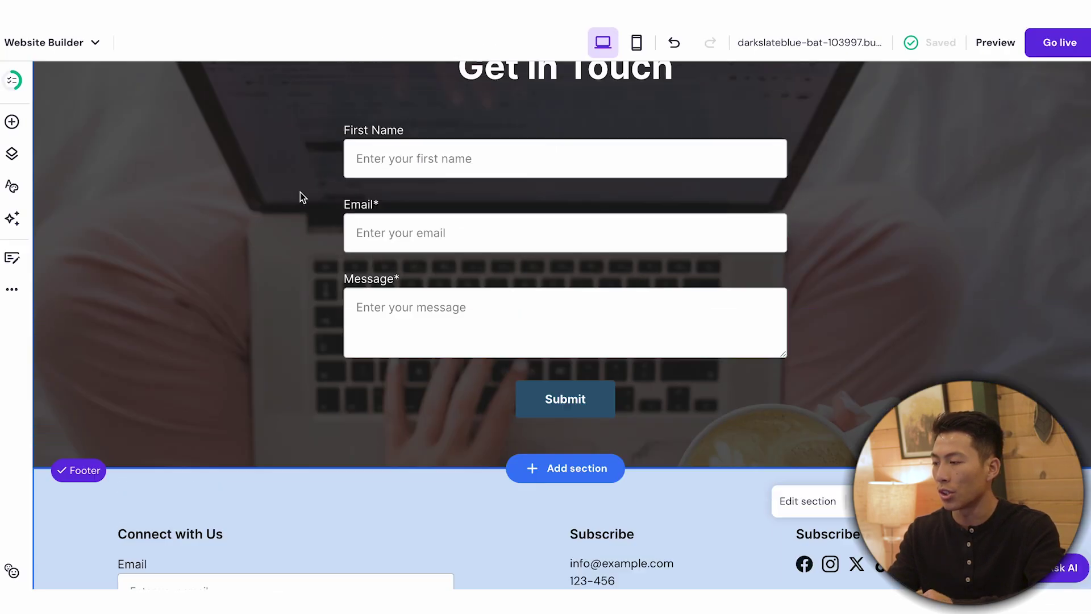
scroll(301, 192, "up", 2)
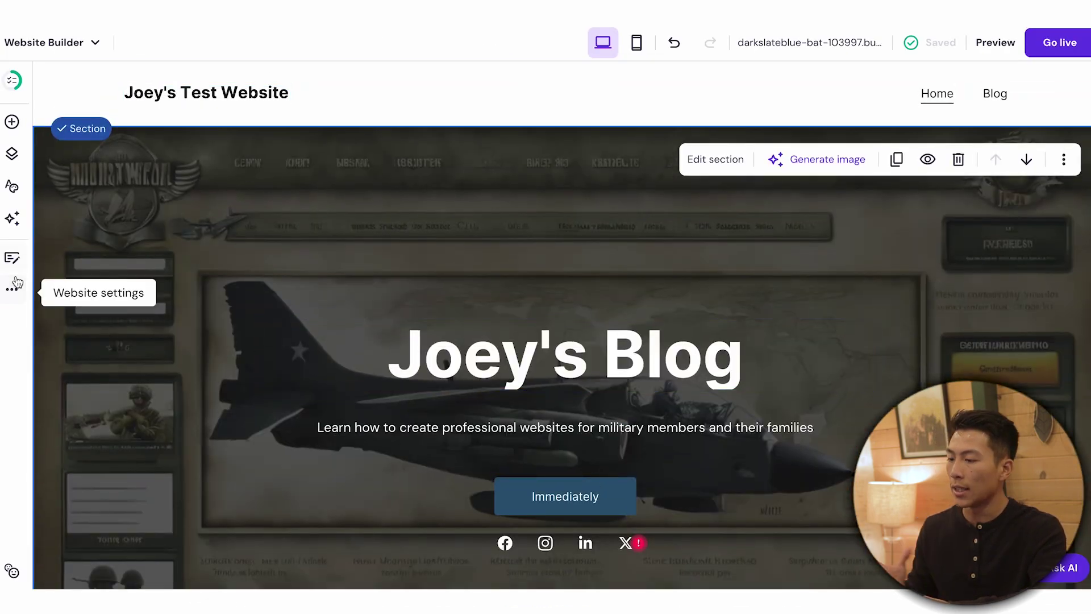
left_click(12, 260)
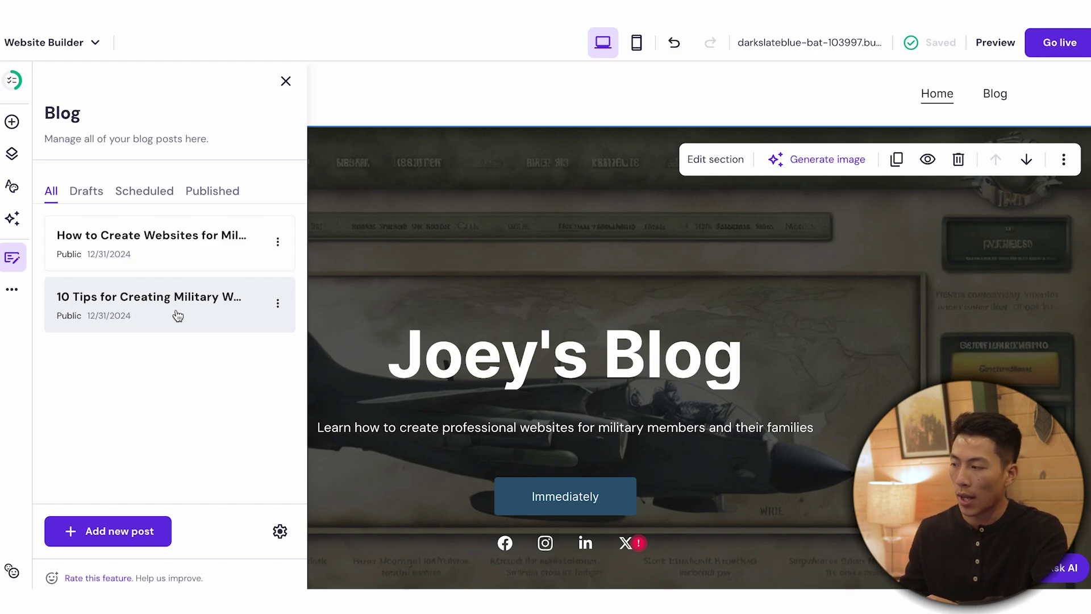
left_click(127, 538)
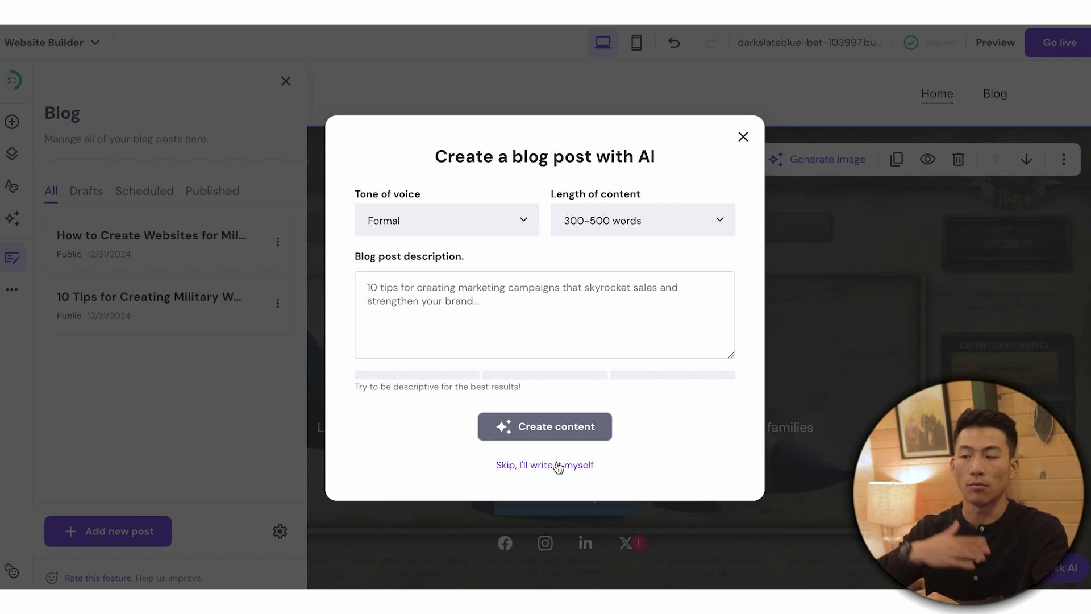
left_click(742, 137)
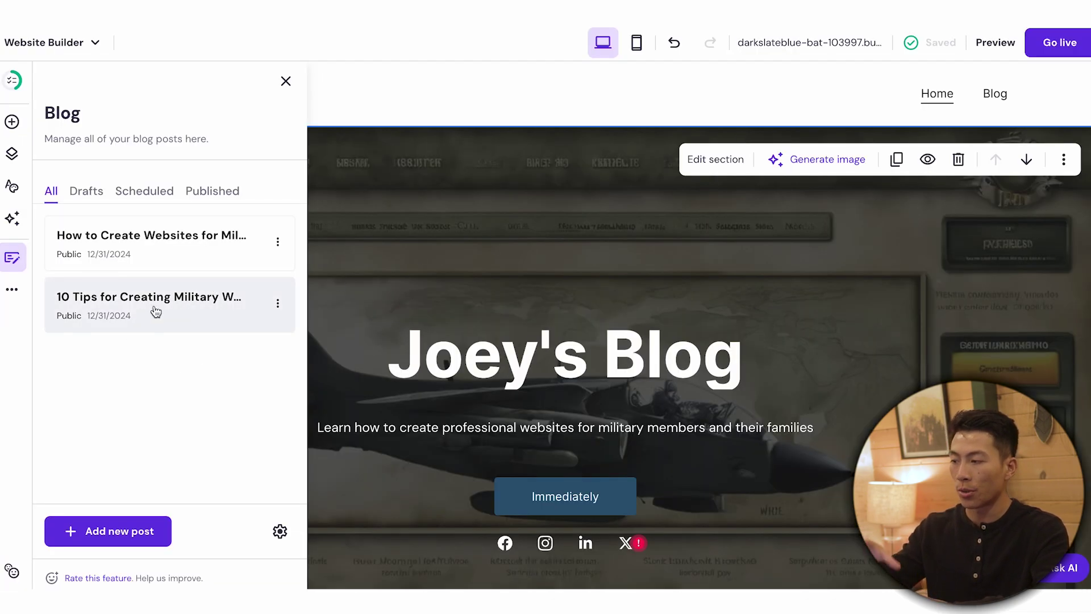
scroll(444, 244, "down", 10)
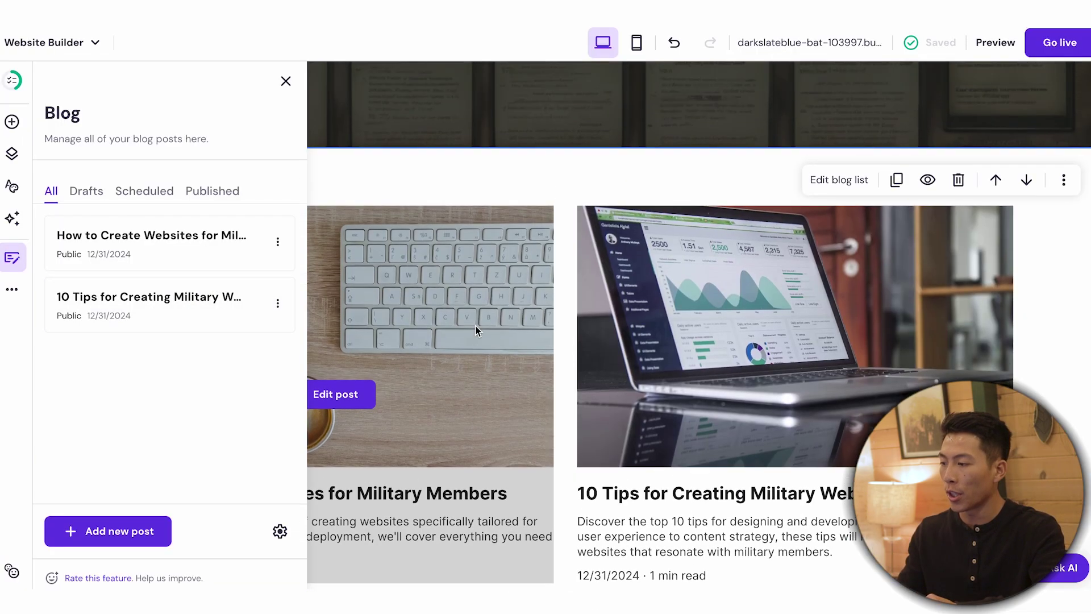
scroll(444, 245, "up", 10)
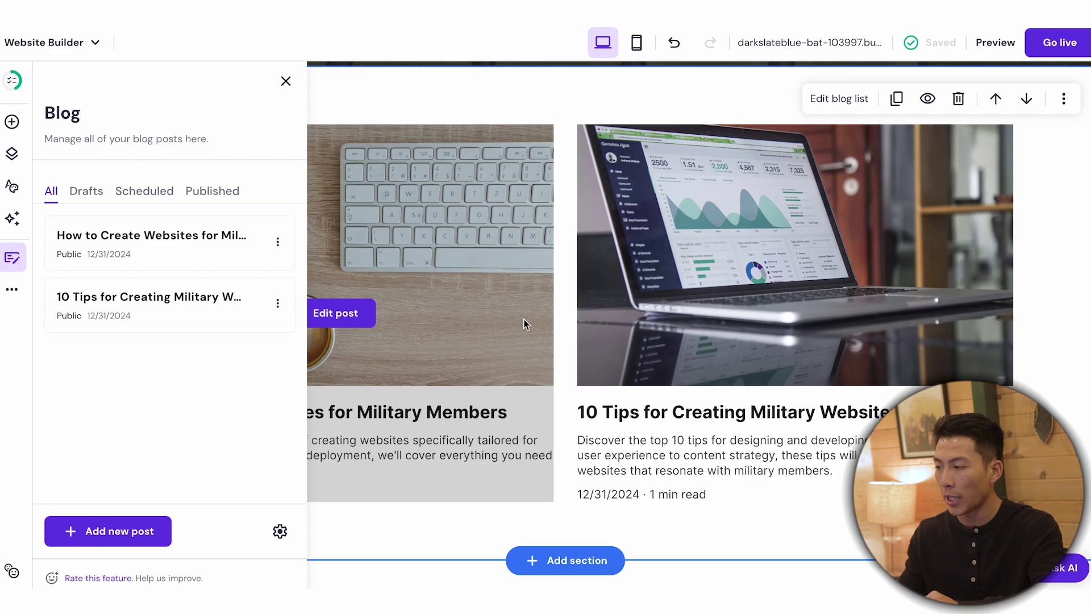